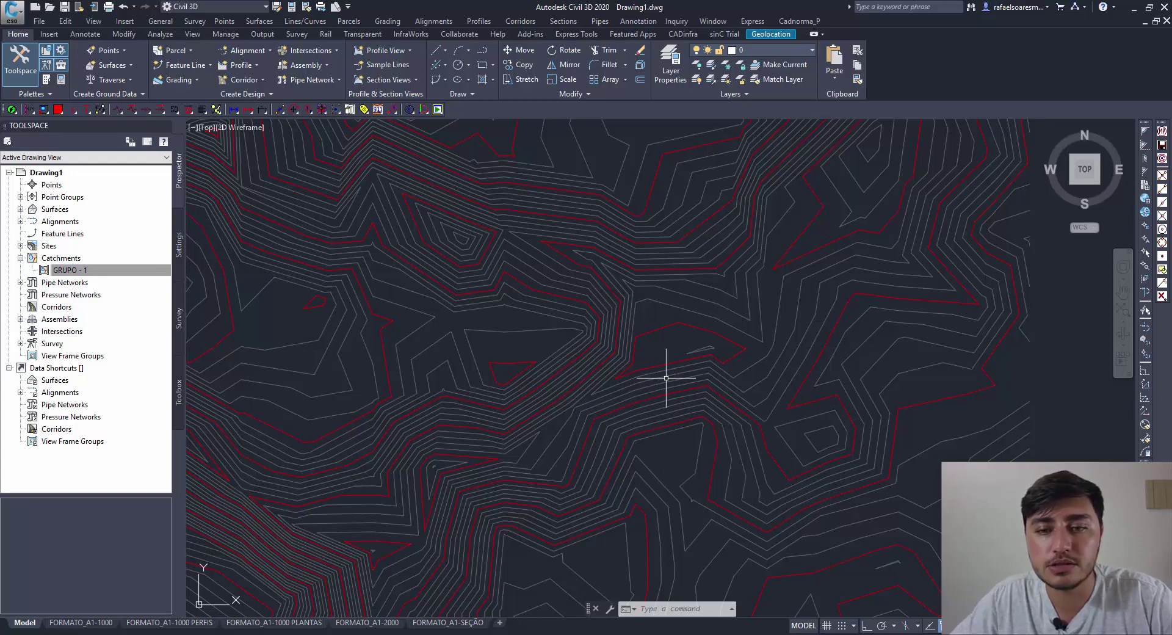
# Delete the existing catchment group GRUPO - 1 from the drawing
pyautogui.moveTo(680, 346); pyautogui.dragTo(686, 358, button='middle')
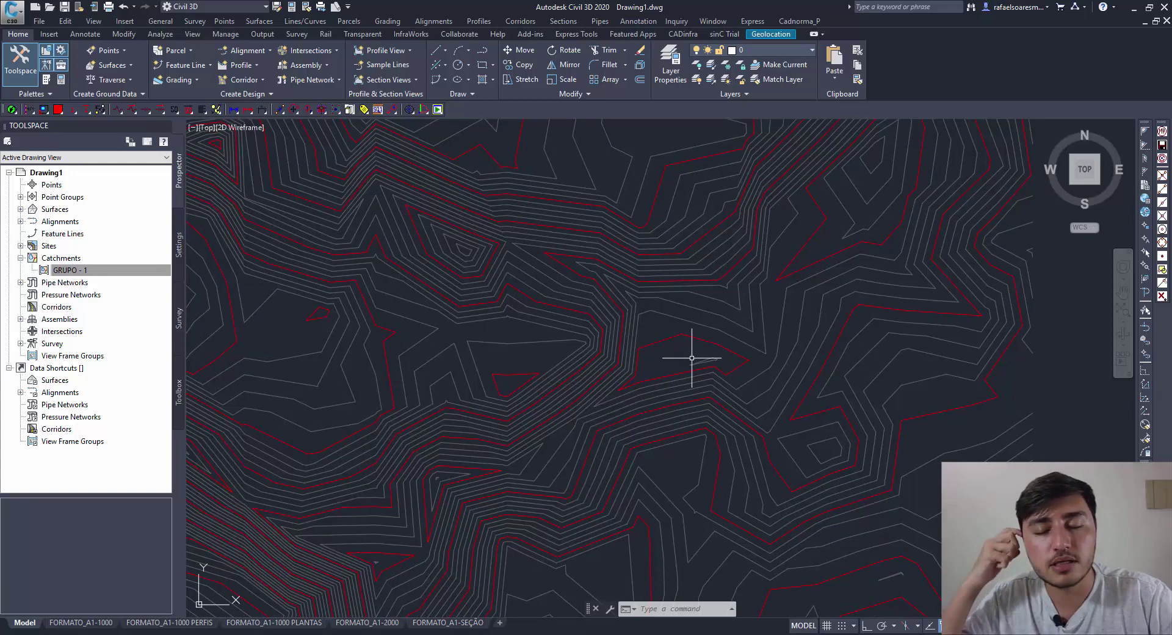
pyautogui.moveTo(692, 358)
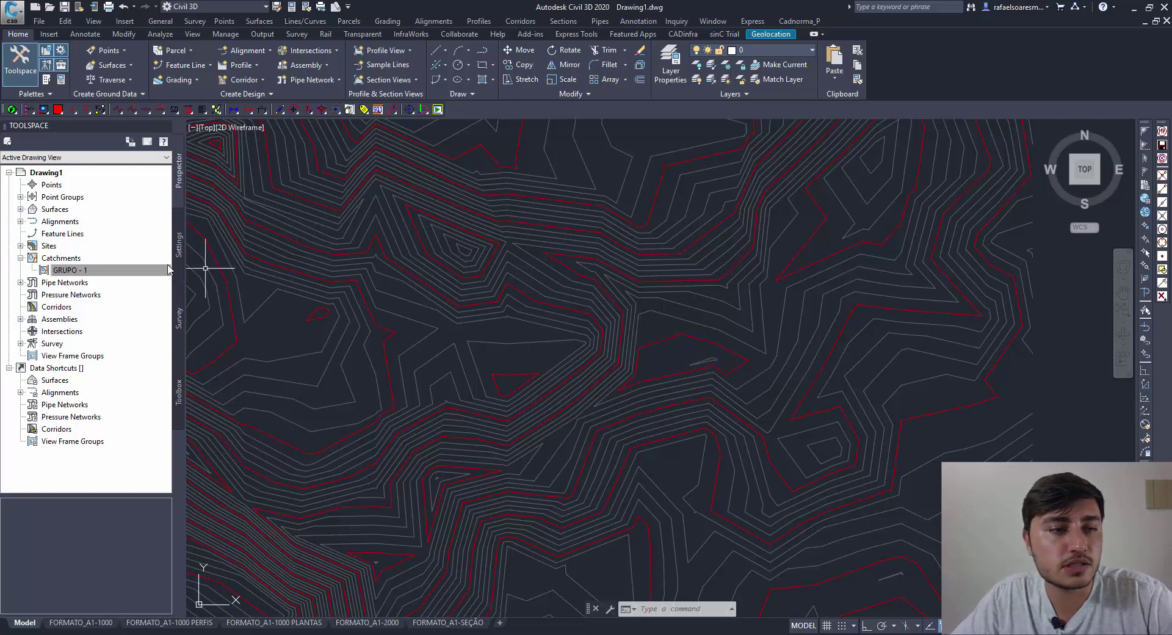
pyautogui.click(61, 259)
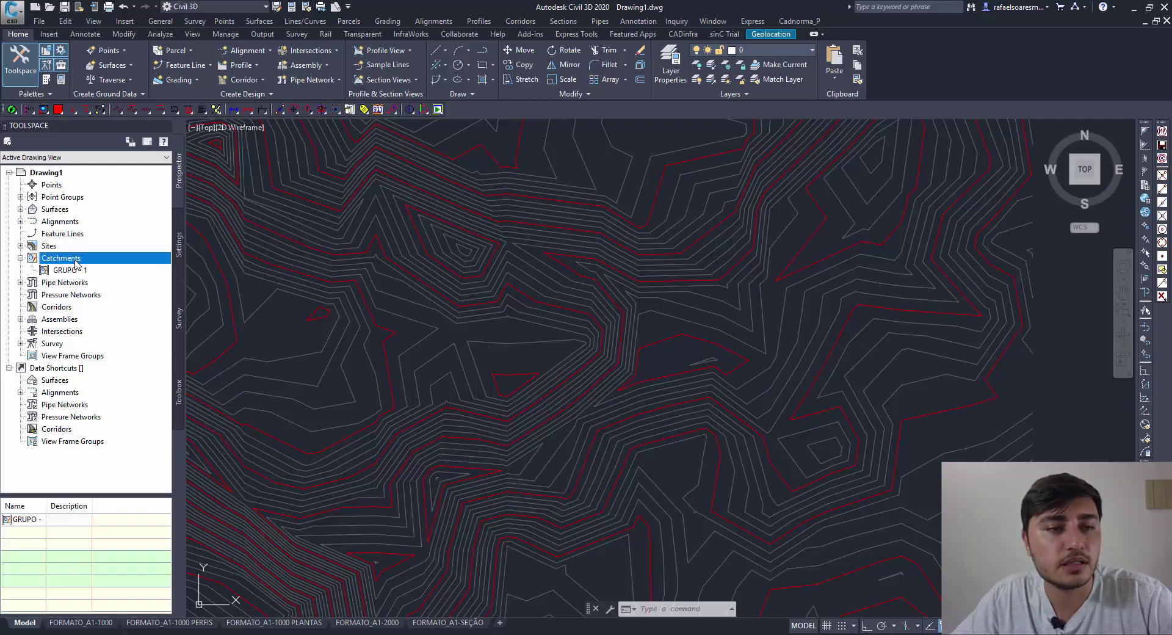
pyautogui.rightClick(75, 262)
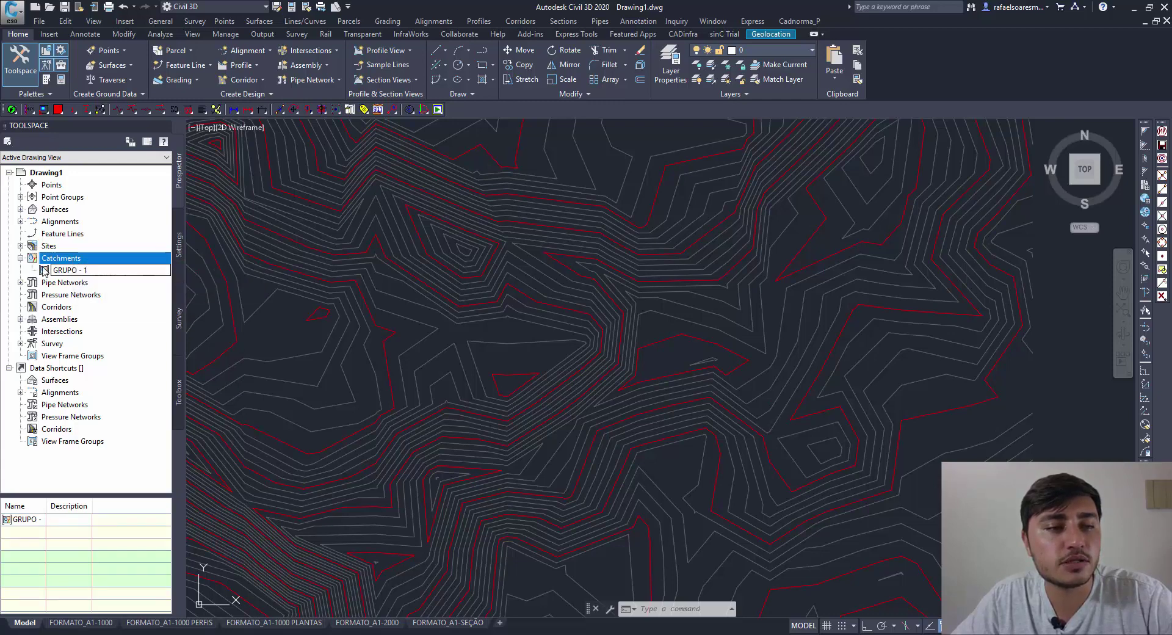
pyautogui.click(66, 269)
pyautogui.rightClick(68, 272)
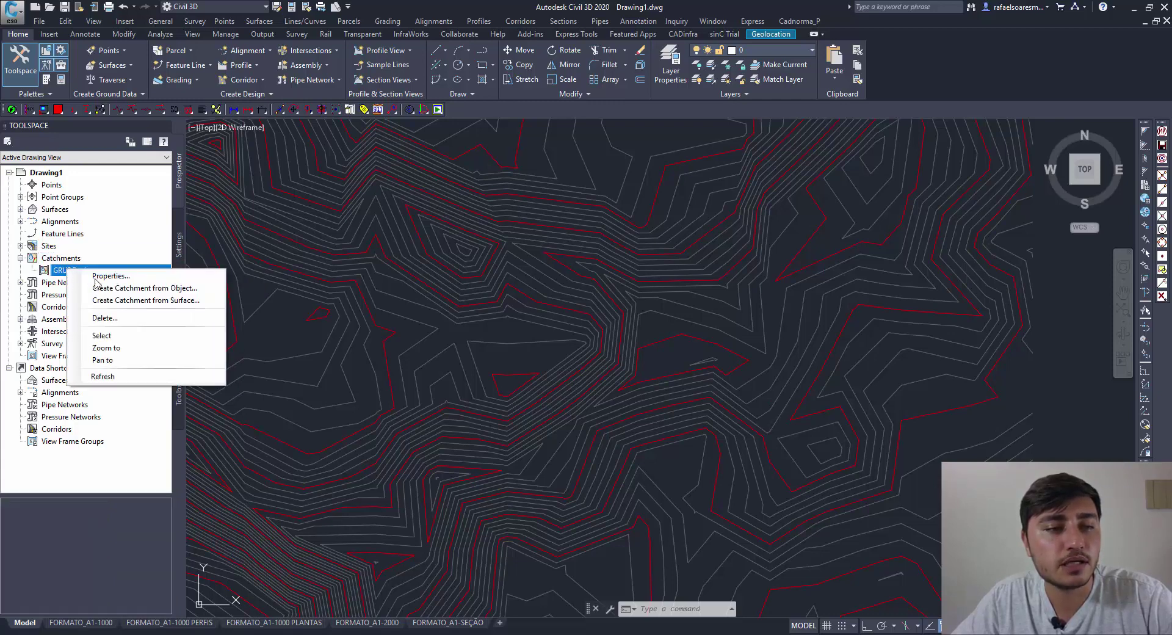
pyautogui.click(125, 321)
pyautogui.click(601, 349)
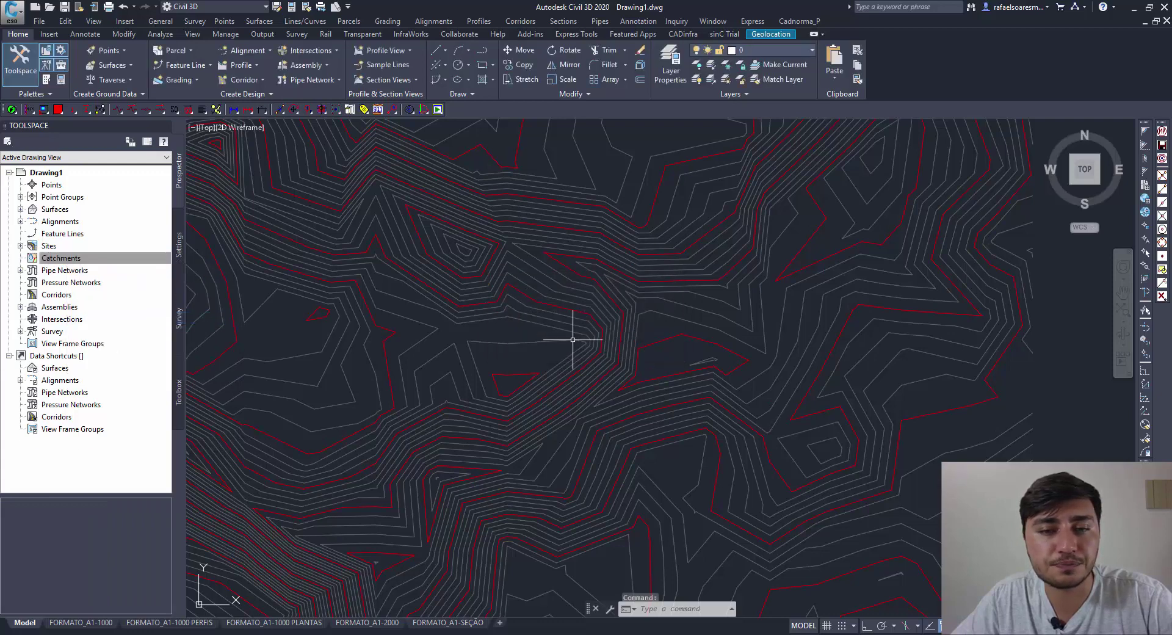
# Create a new catchment group named BACIAS
pyautogui.click(61, 258)
pyautogui.rightClick(102, 257)
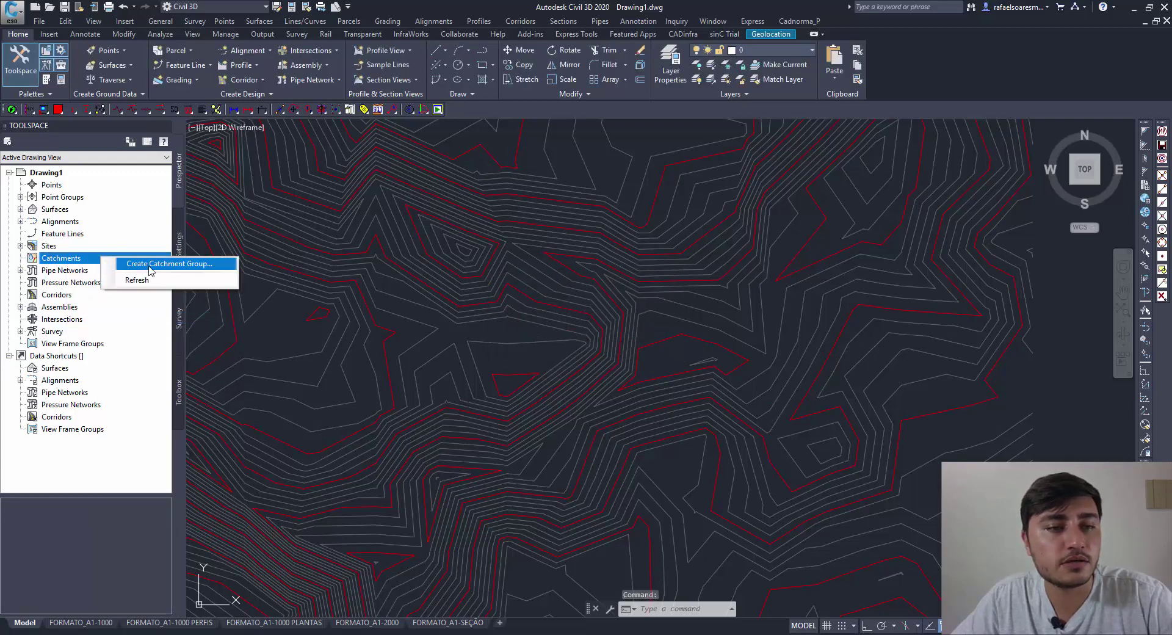
pyautogui.click(150, 266)
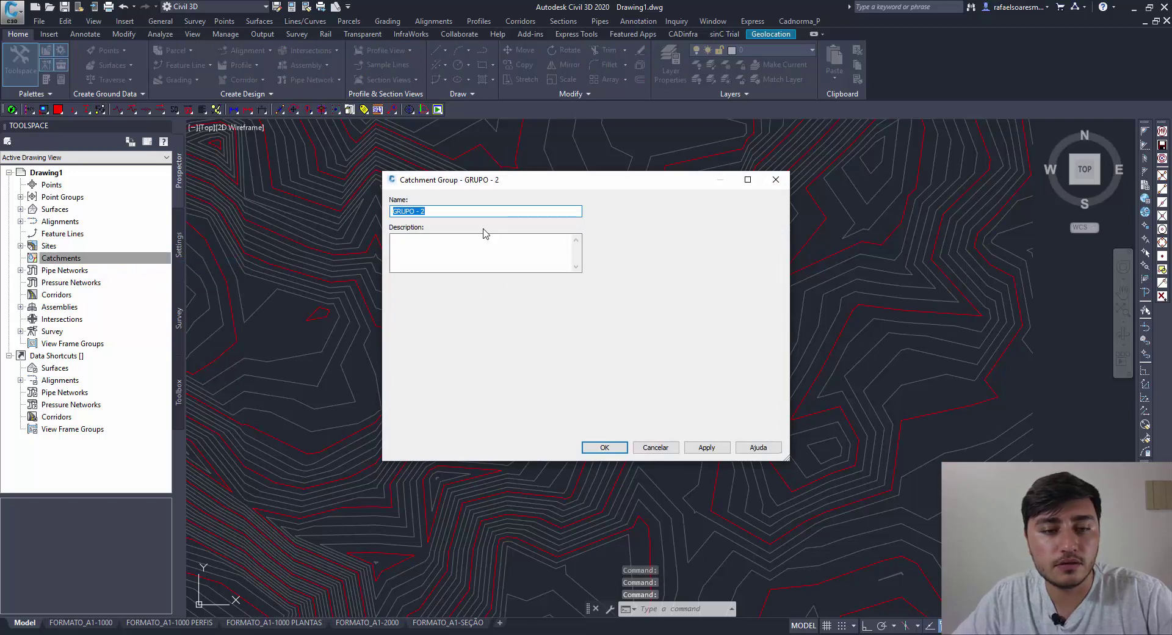
pyautogui.write('BACIAS')
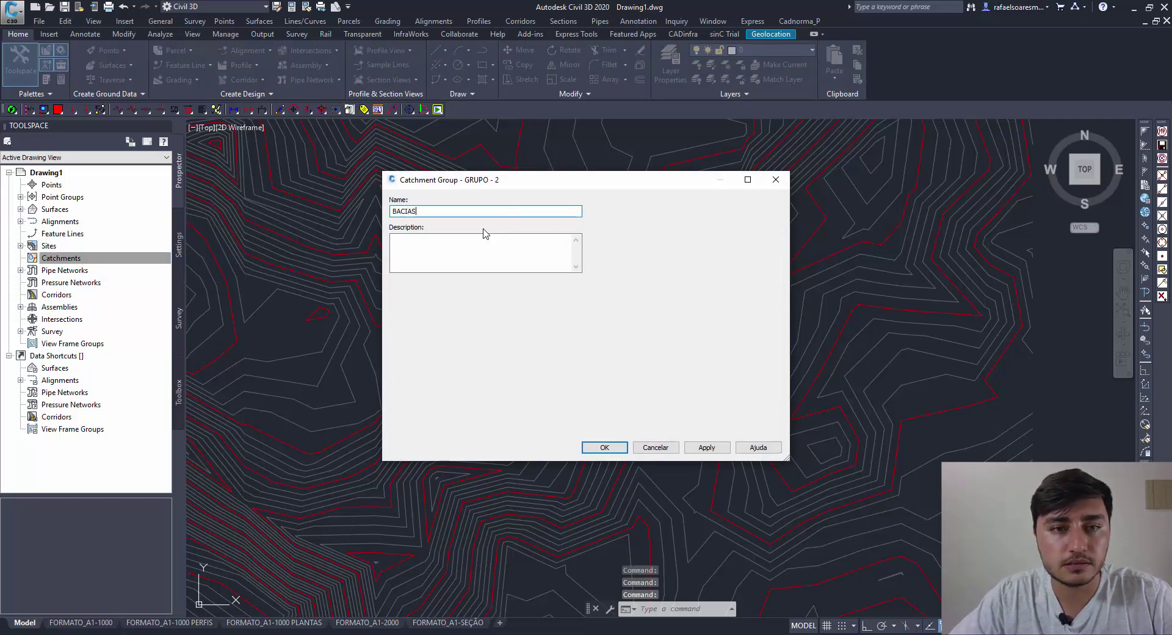
pyautogui.click(617, 446)
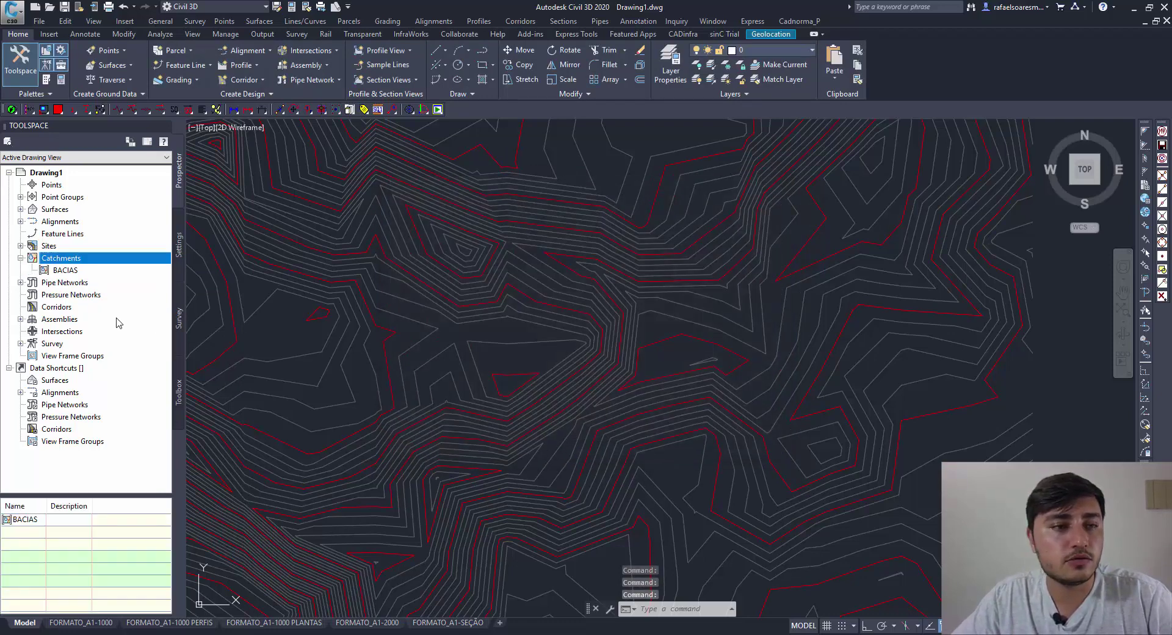
# Start a catchment from surface in the BACIAS group, placing its discharge point in the flat area inside the central closed red contour
pyautogui.click(60, 270)
pyautogui.rightClick(59, 270)
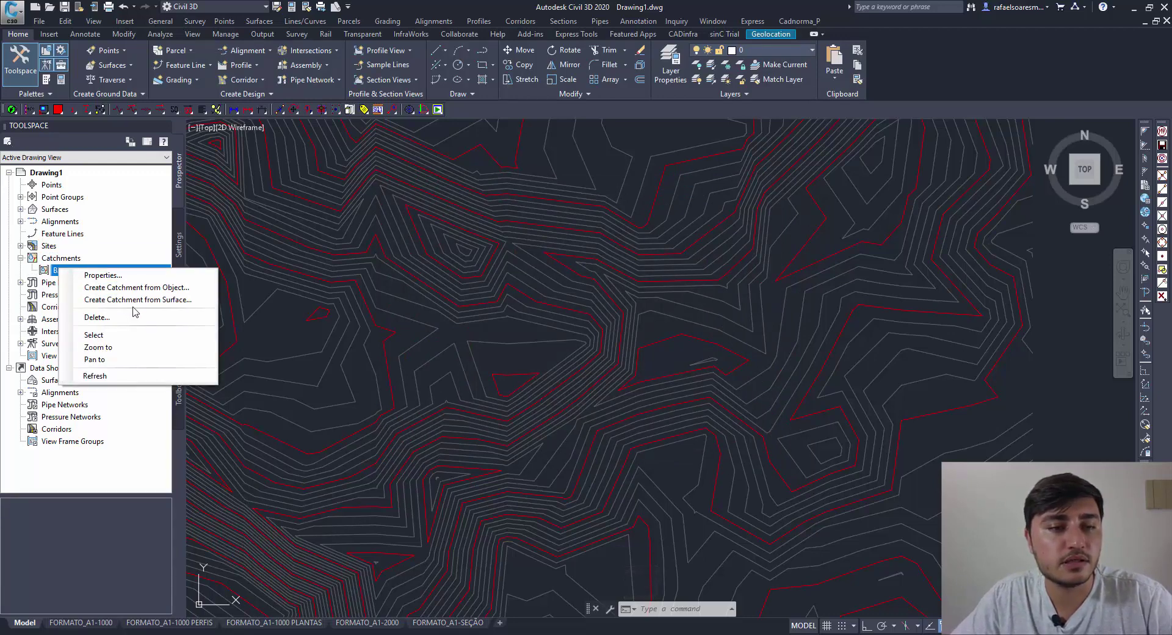
pyautogui.click(133, 301)
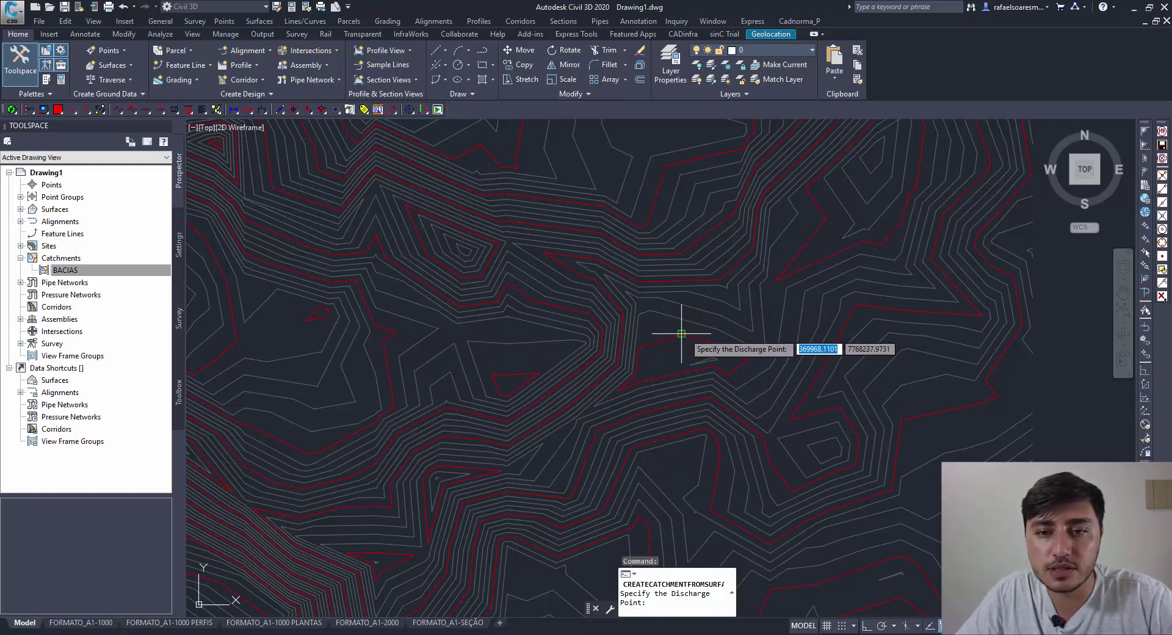
pyautogui.scroll(-2, 632, 330)
pyautogui.scroll(2, 641, 345)
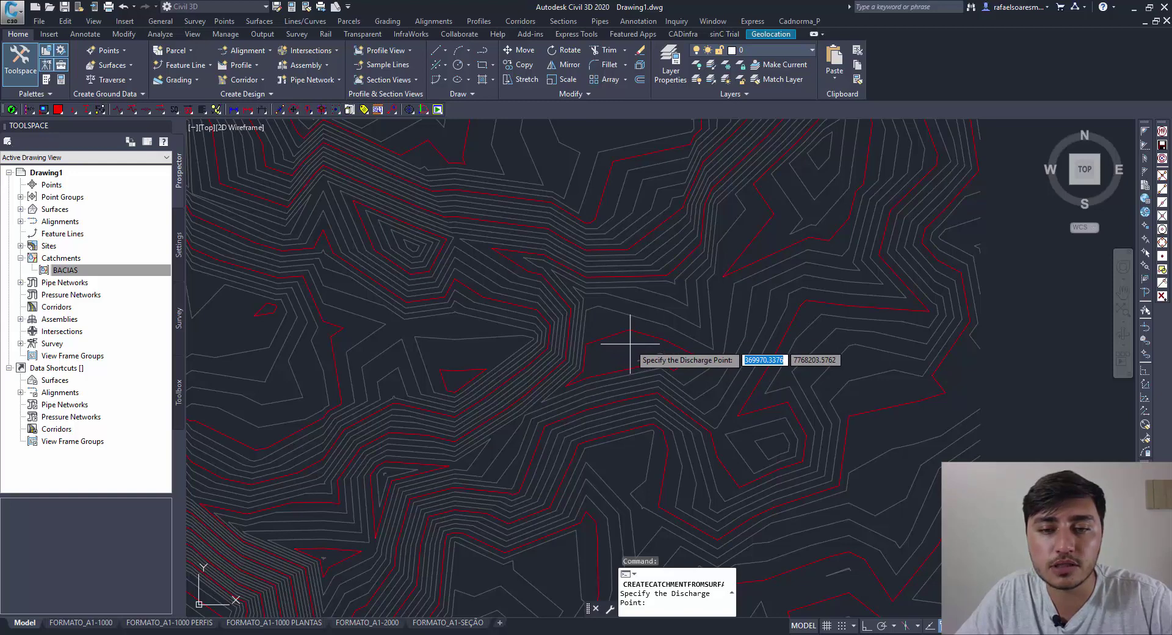
pyautogui.click(630, 344)
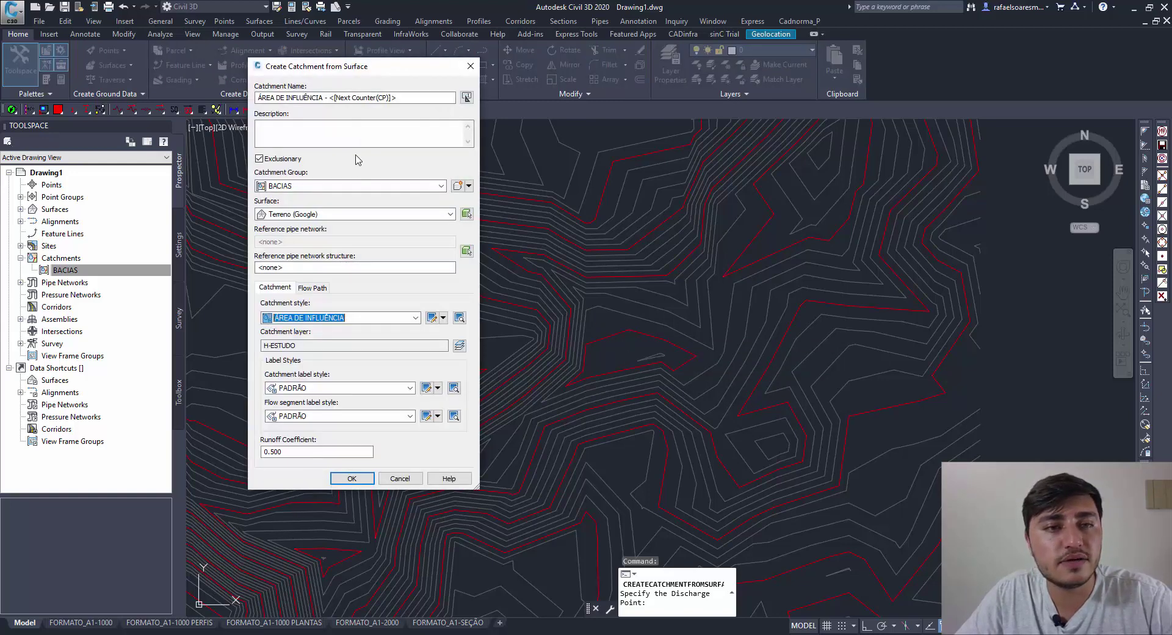
# Review the new catchment's name template, catchment group, surface and reference pipe network structure
pyautogui.moveTo(393, 97); pyautogui.dragTo(263, 98)
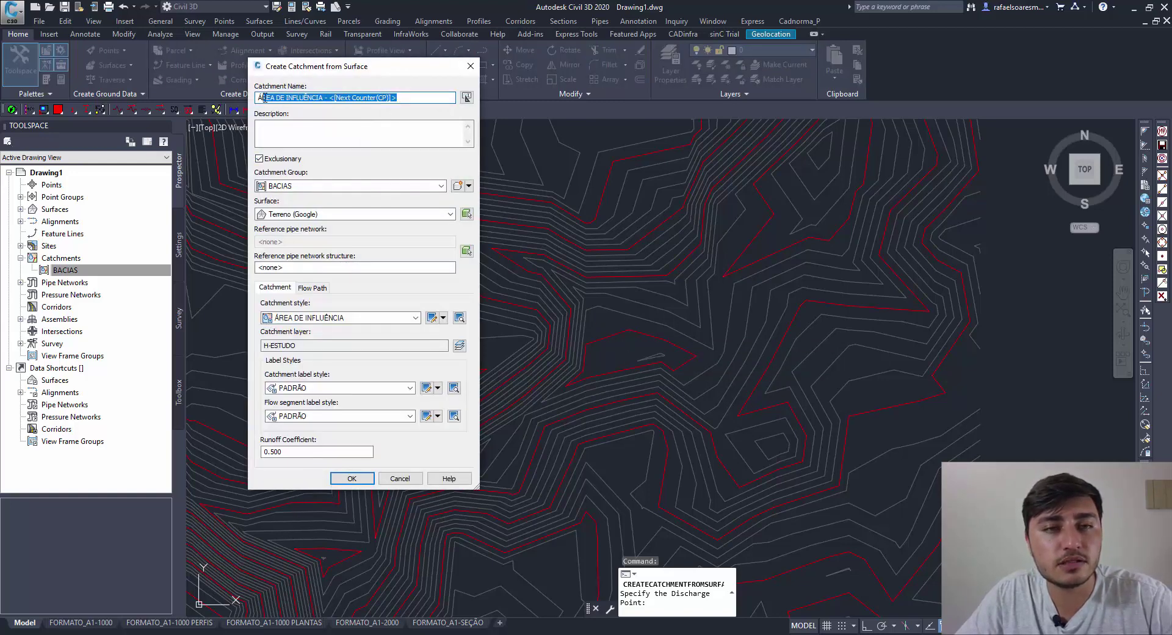
pyautogui.click(391, 96)
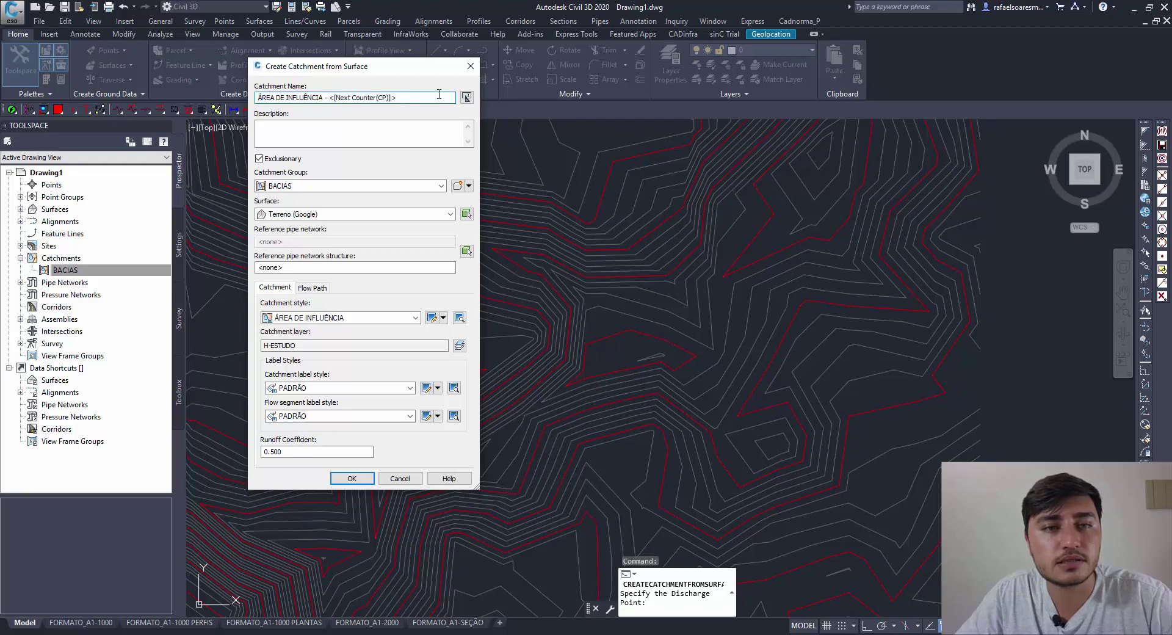
pyautogui.moveTo(438, 96); pyautogui.dragTo(257, 97)
pyautogui.click(301, 97)
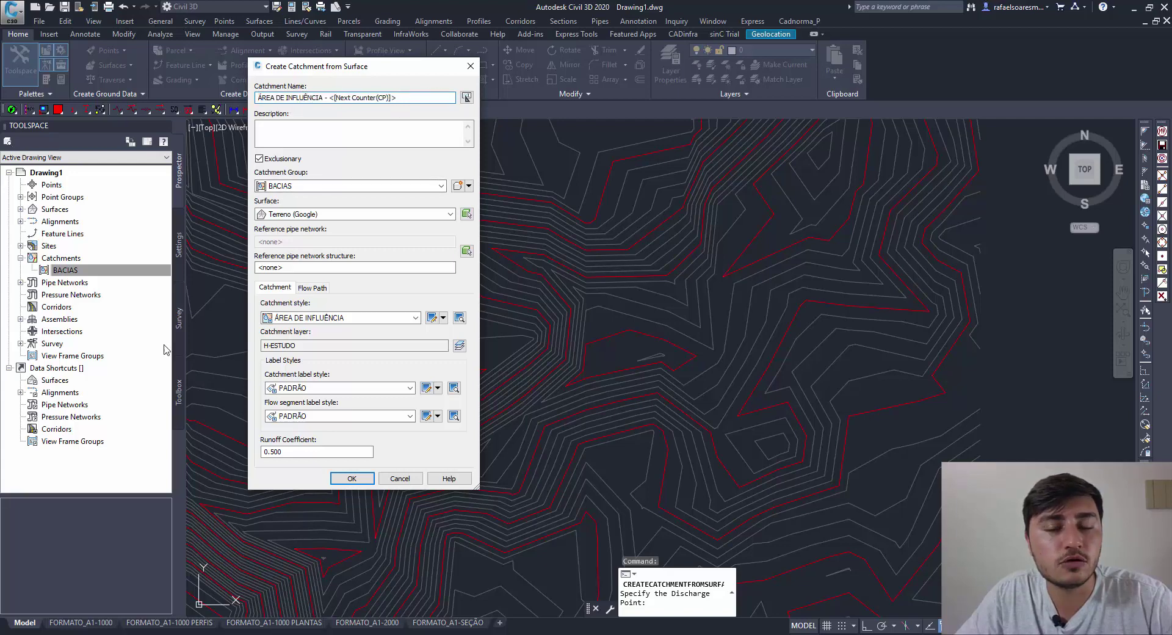
pyautogui.click(296, 187)
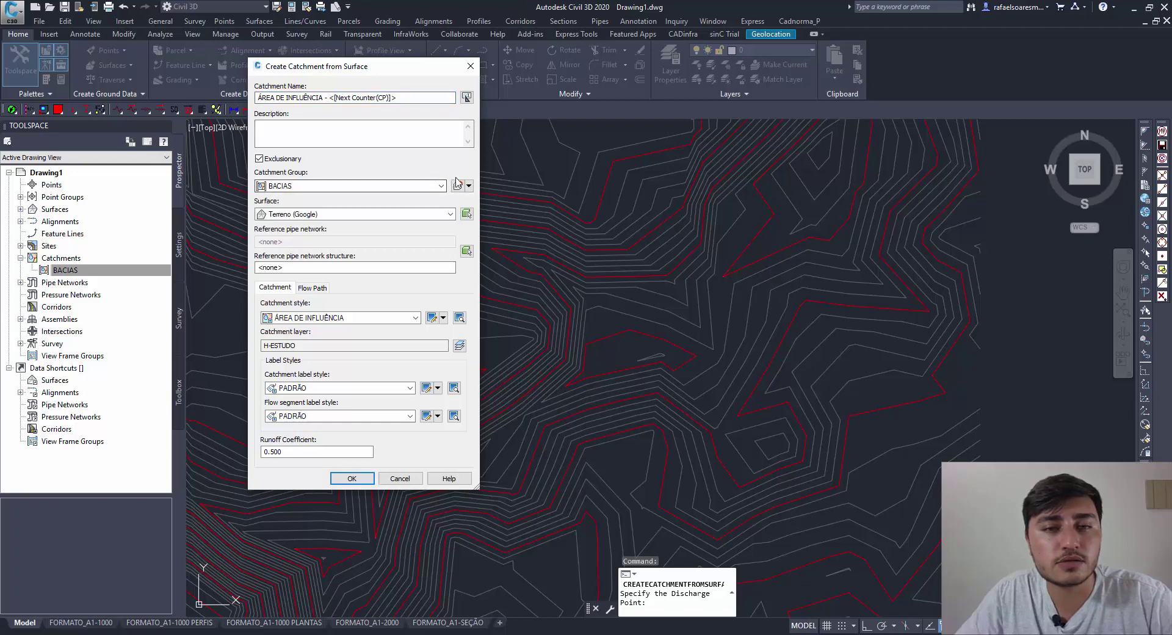
pyautogui.click(398, 185)
pyautogui.click(384, 186)
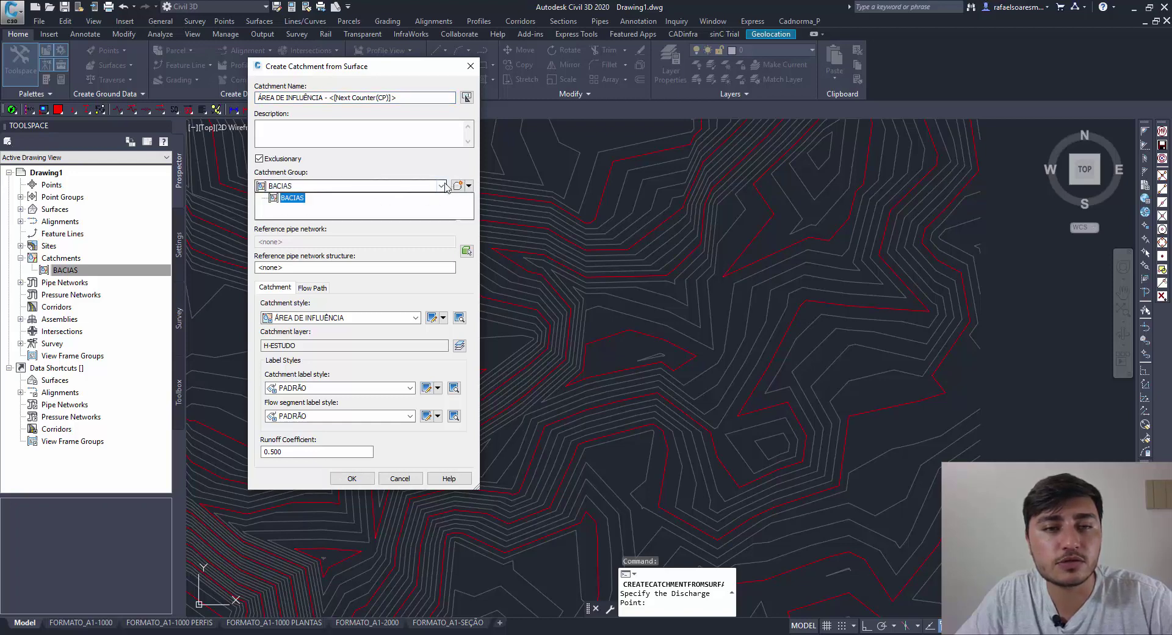
pyautogui.click(409, 188)
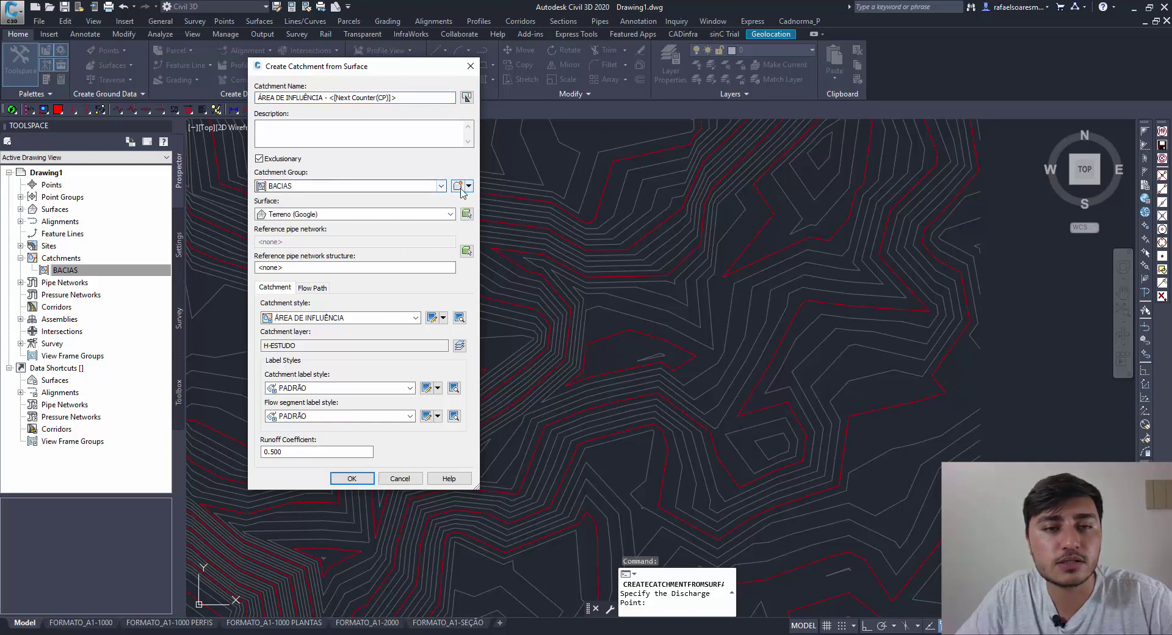
pyautogui.click(325, 215)
pyautogui.click(322, 216)
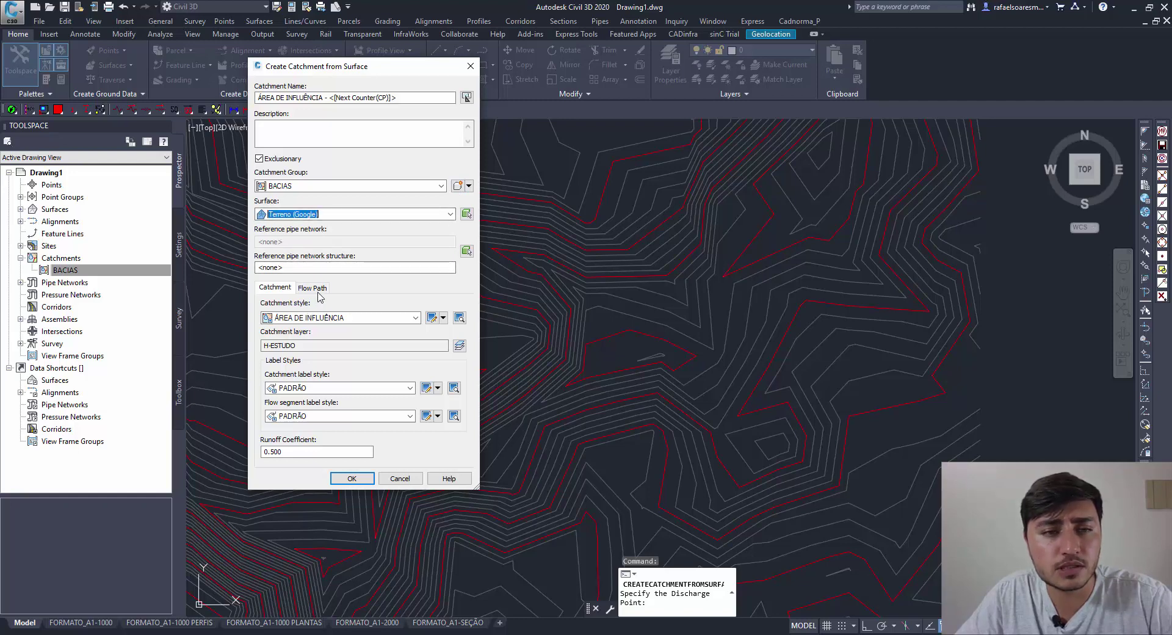
pyautogui.click(333, 267)
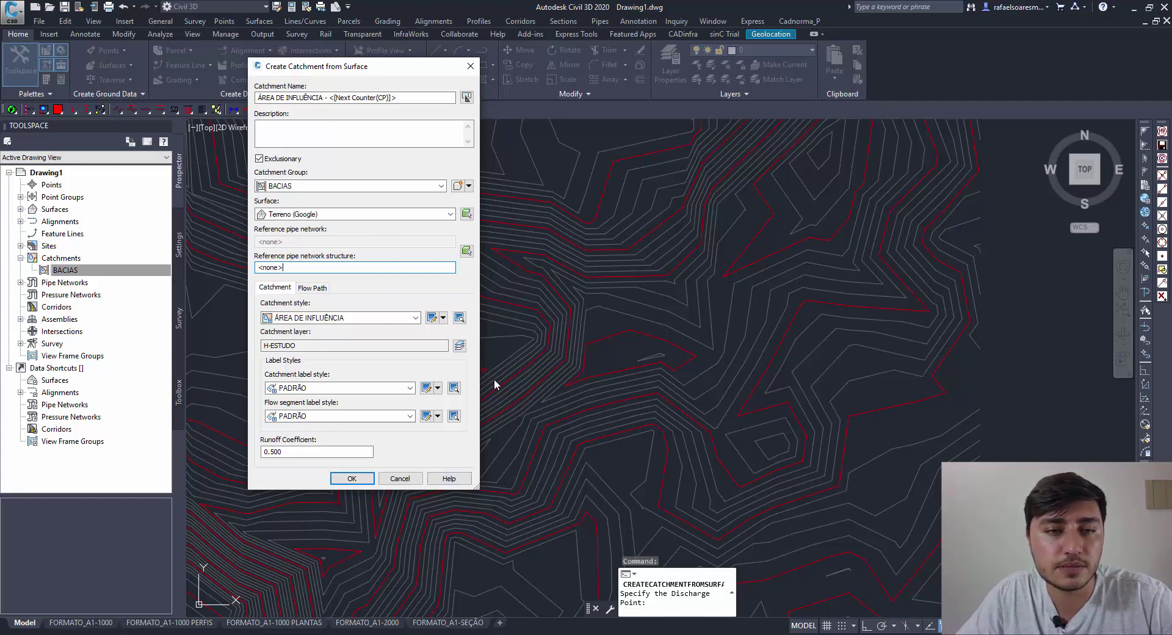
# Use the ÁREA DE INFLUÊNCIA catchment style and PADRÃO for both label styles, keeping the runoff coefficient at 0.500
pyautogui.click(313, 319)
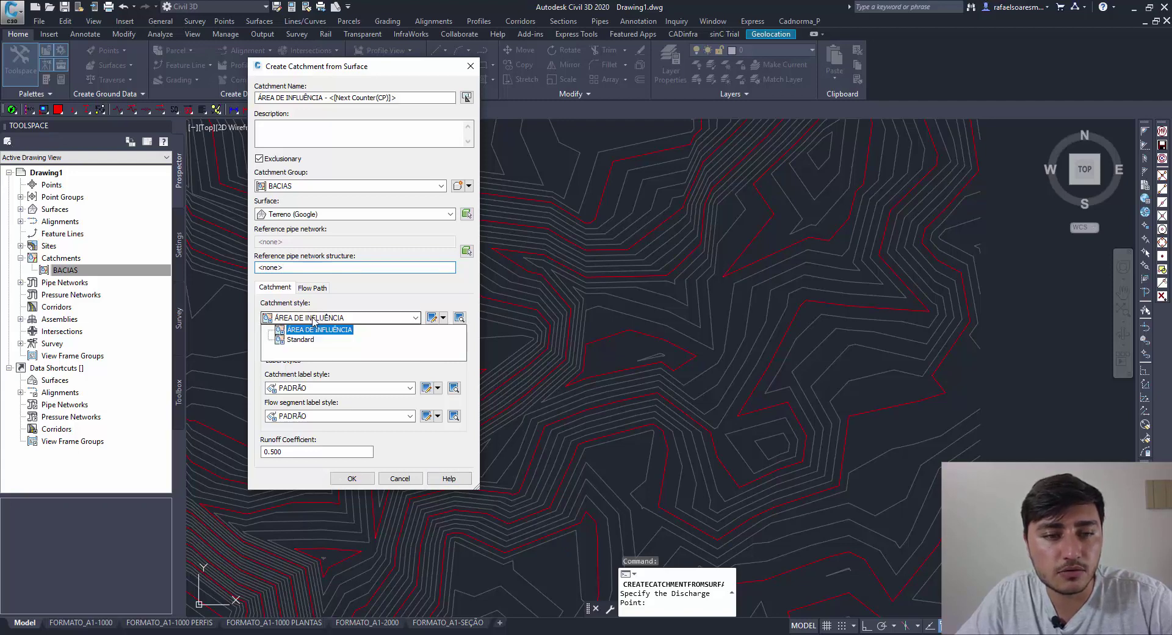
pyautogui.click(313, 320)
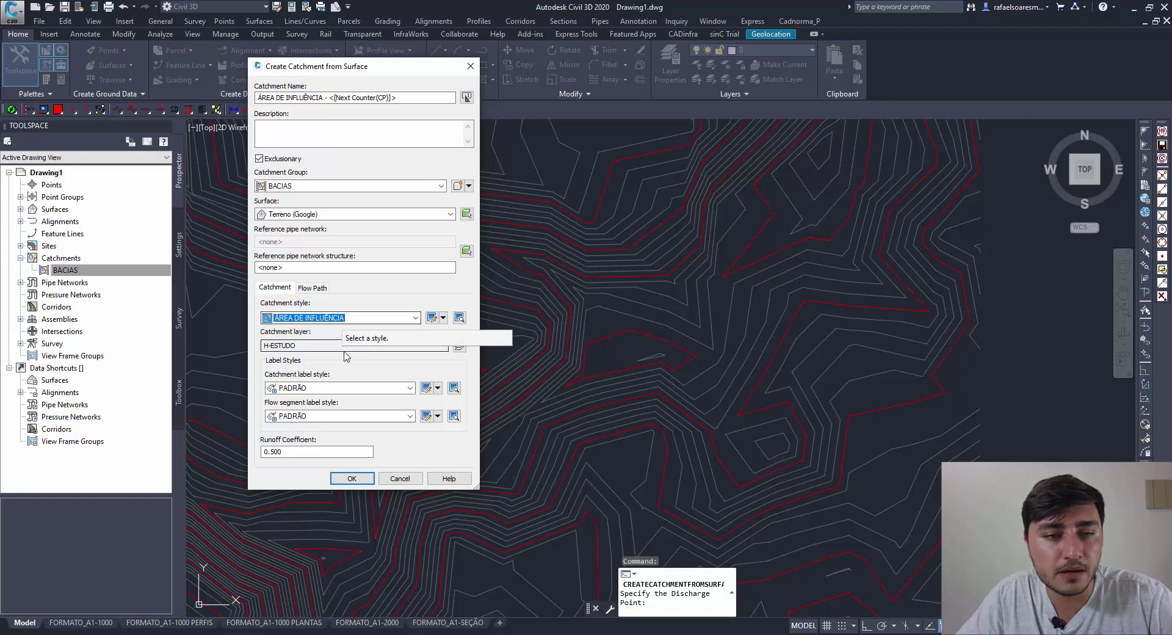
pyautogui.click(323, 390)
pyautogui.click(324, 399)
pyautogui.click(319, 418)
pyautogui.click(317, 430)
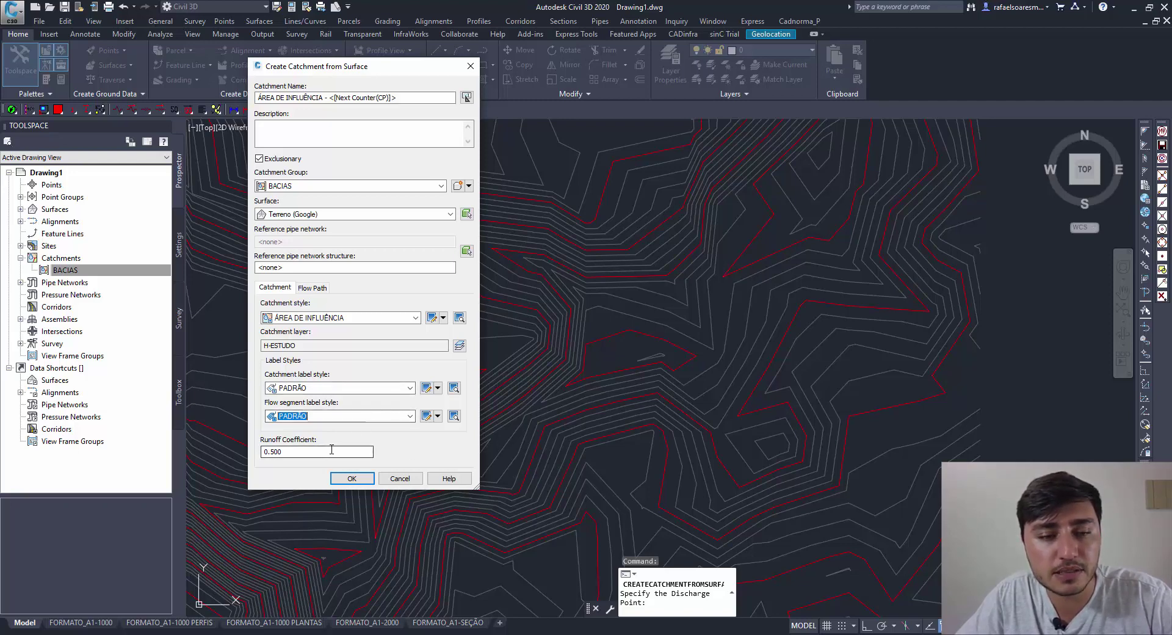
pyautogui.click(306, 454)
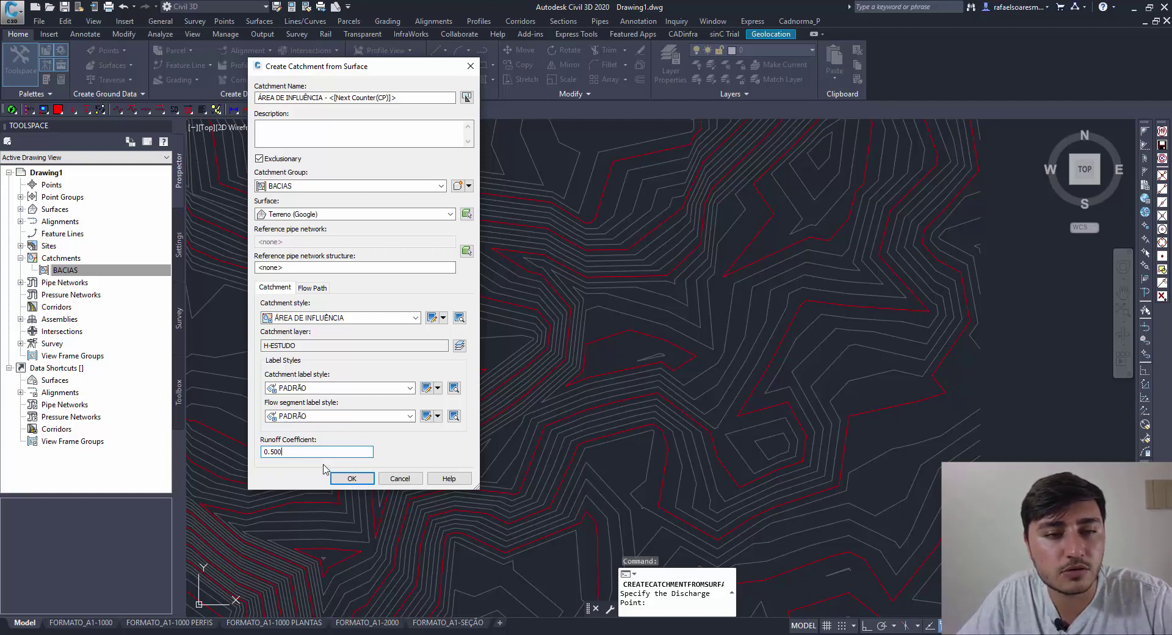
# Choose TR-55 as the time of concentration method, create the catchment, and finish without adding another discharge point
pyautogui.click(311, 289)
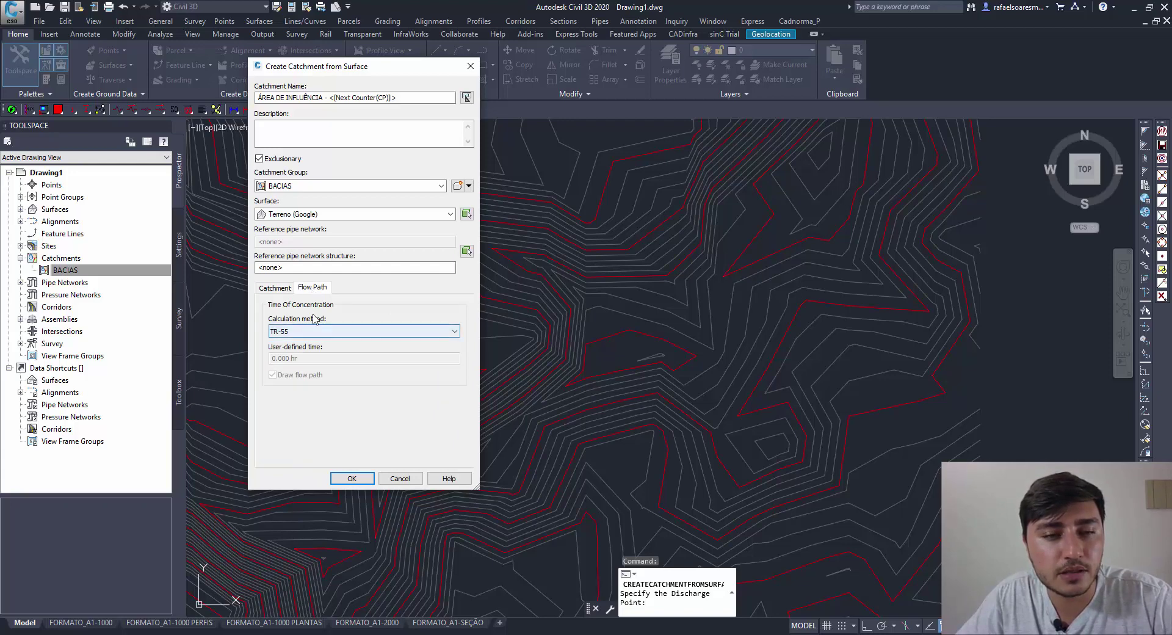
pyautogui.click(286, 334)
pyautogui.click(286, 335)
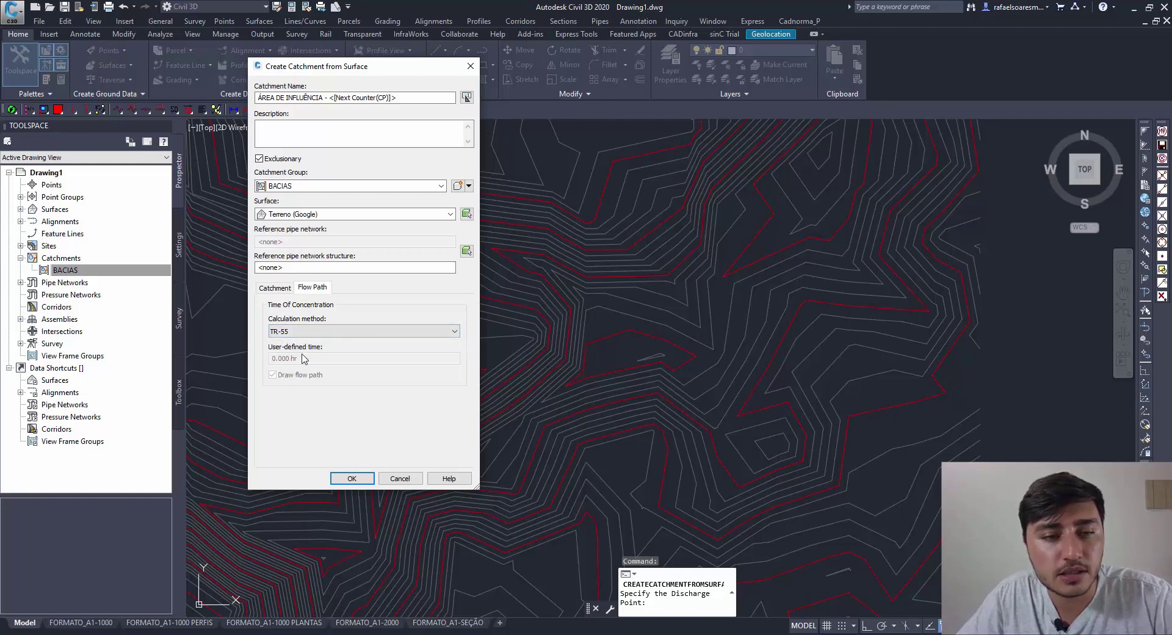
pyautogui.click(308, 333)
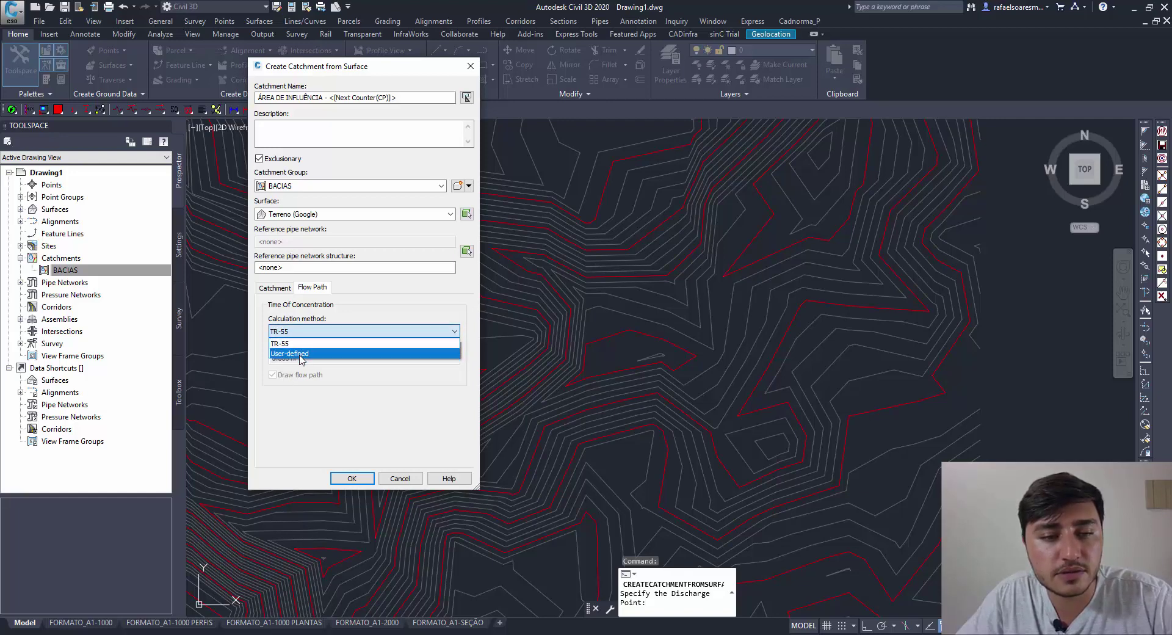
pyautogui.click(300, 354)
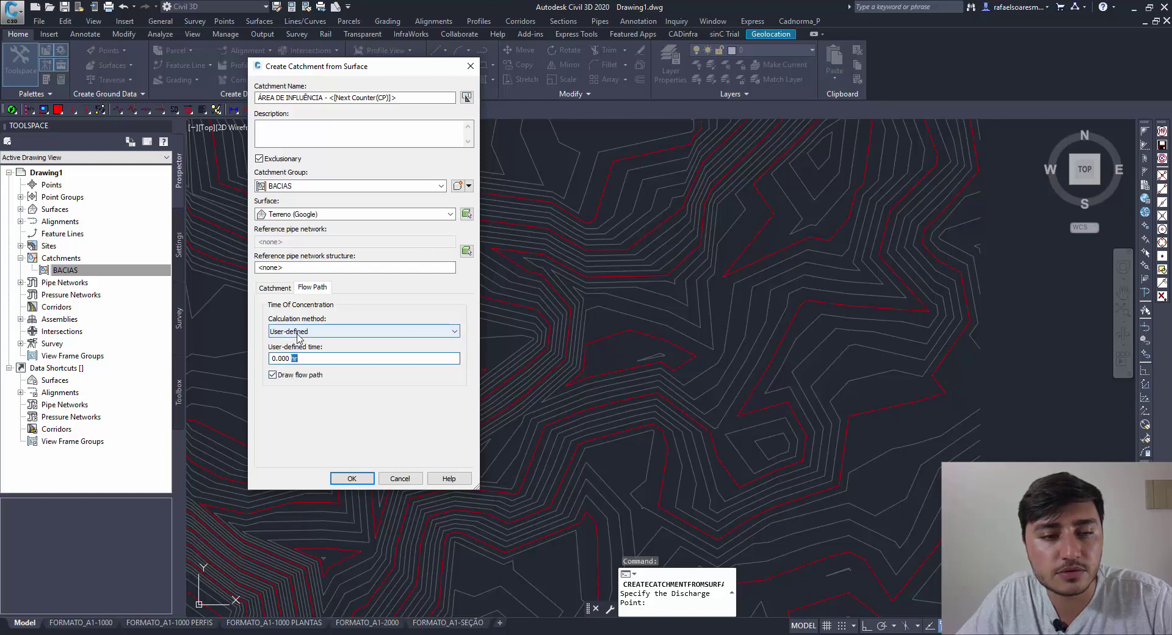
pyautogui.click(299, 335)
pyautogui.click(293, 345)
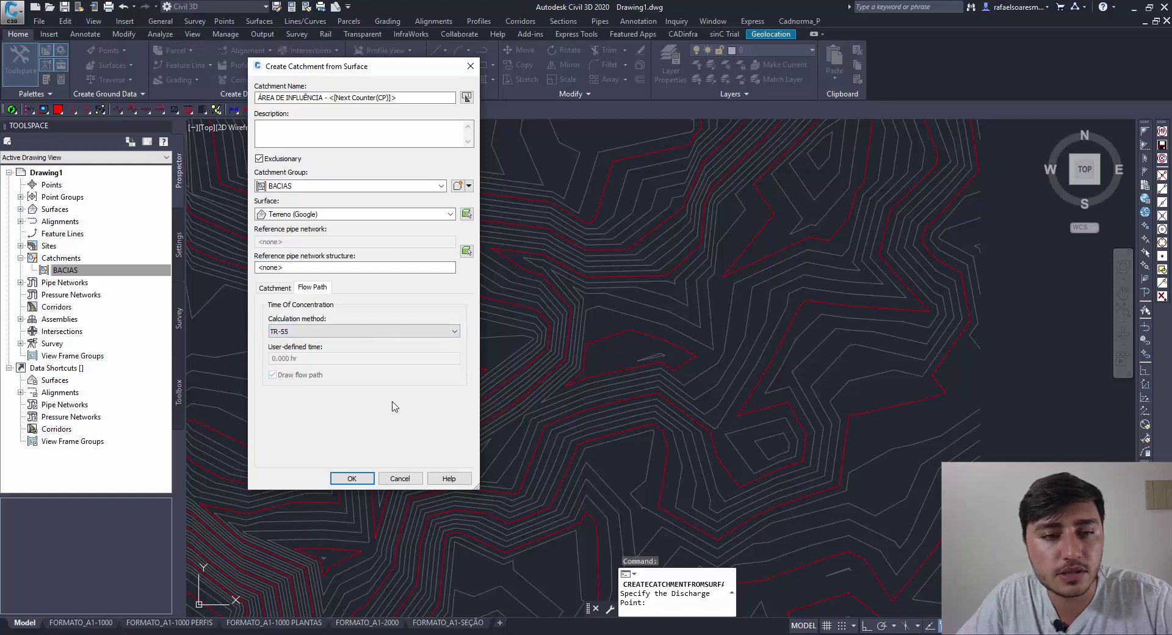
pyautogui.click(353, 478)
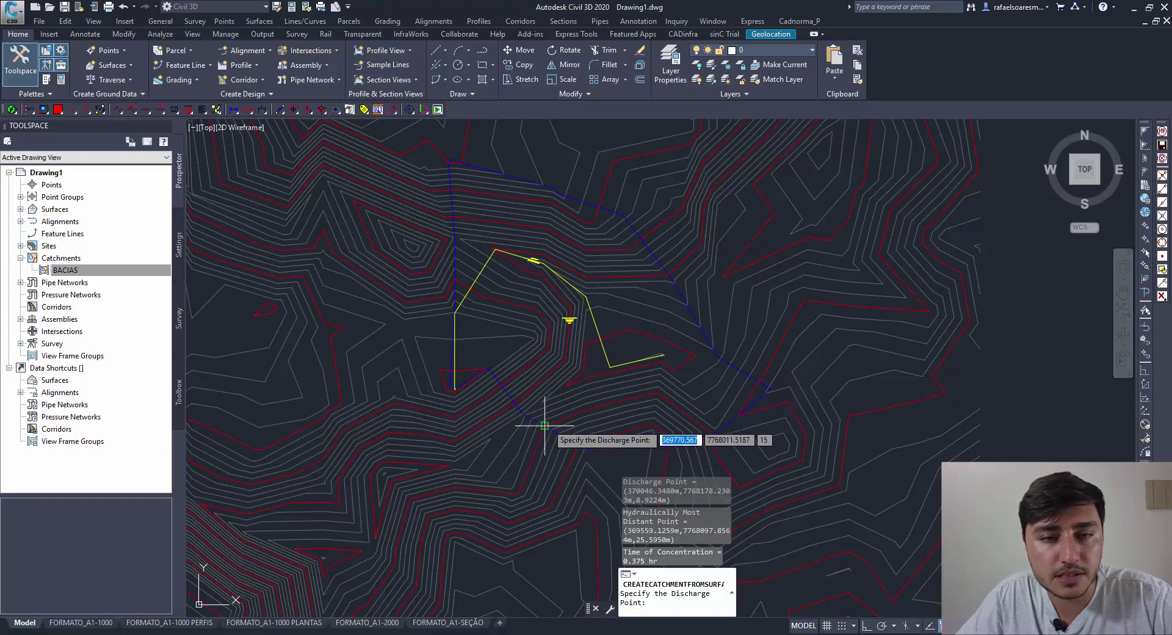
pyautogui.press('Escape')
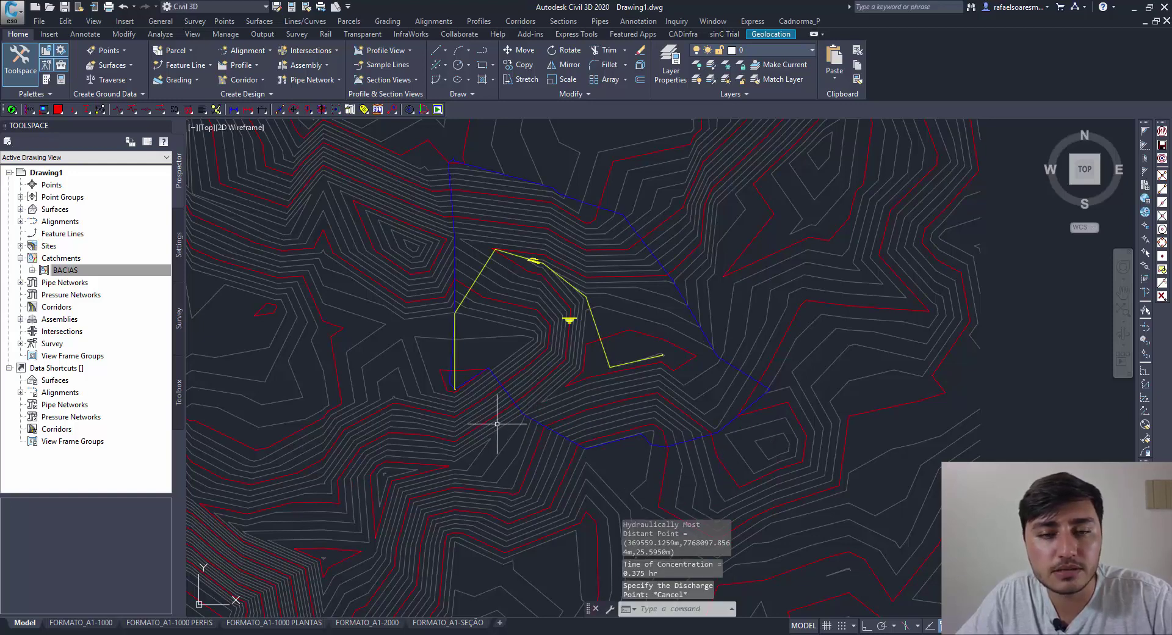
# Examine the catchment's discharge point and the flow path label showing length, slope and travel time
pyautogui.scroll(8, 666, 353)
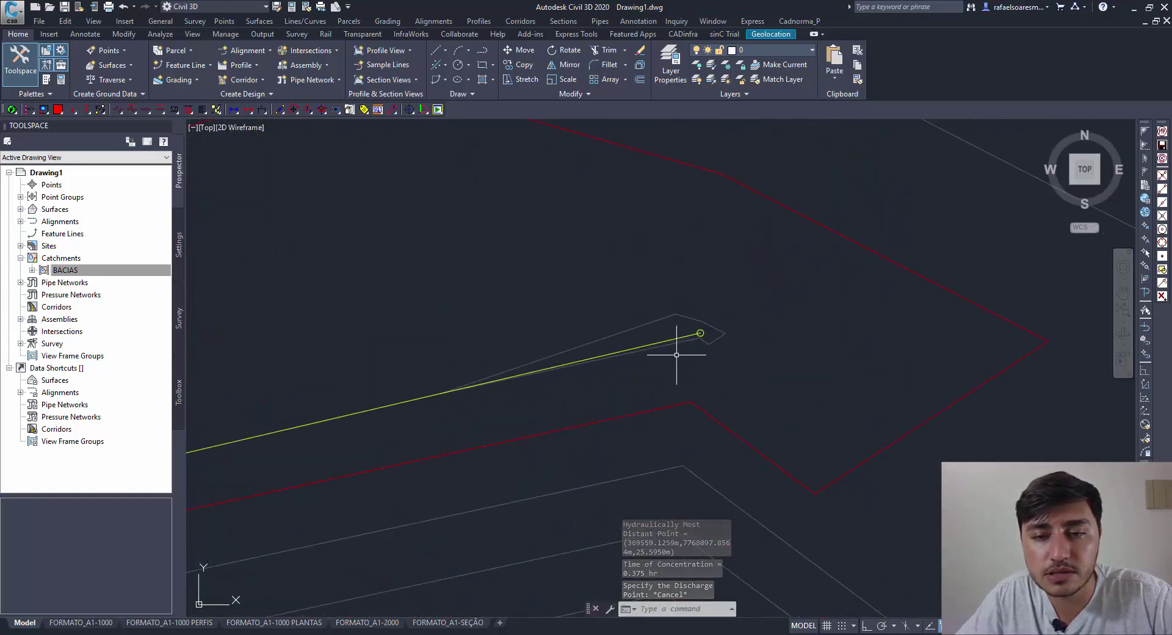
pyautogui.scroll(-5, 705, 339)
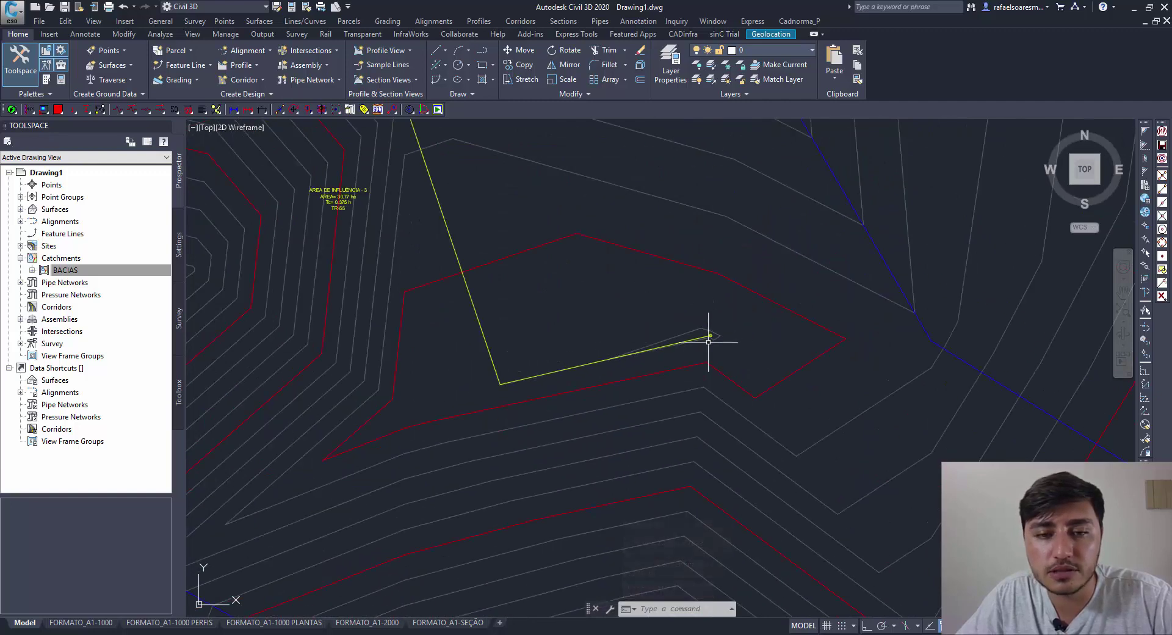
pyautogui.scroll(-3, 708, 342)
pyautogui.scroll(1, 657, 322)
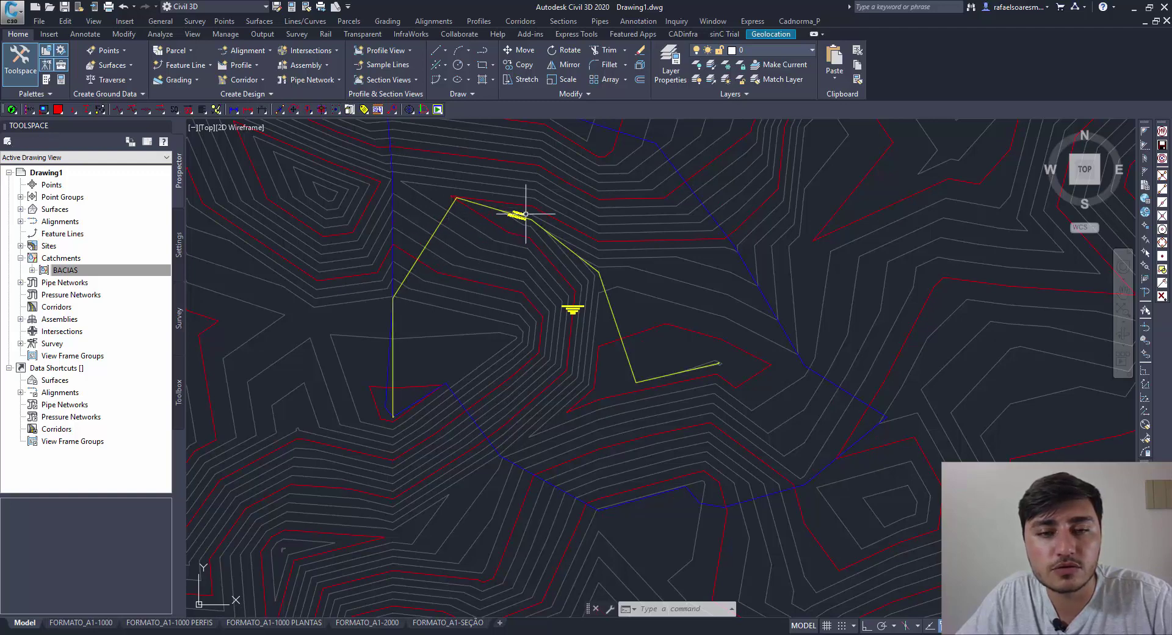
pyautogui.scroll(6, 525, 214)
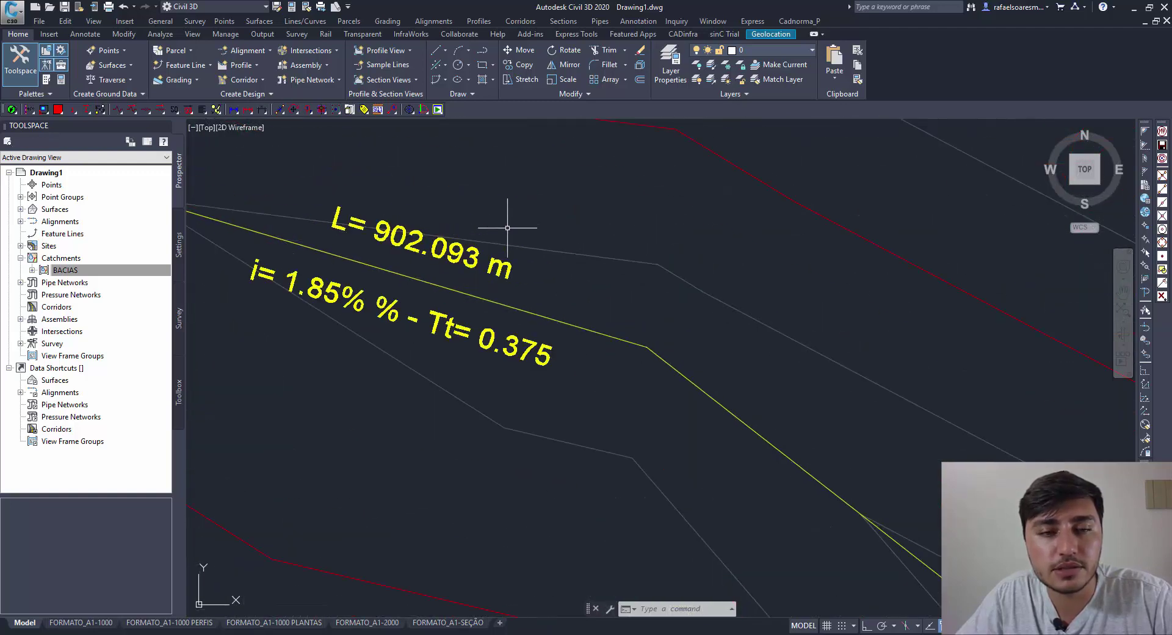
pyautogui.moveTo(452, 308); pyautogui.dragTo(516, 324, button='middle')
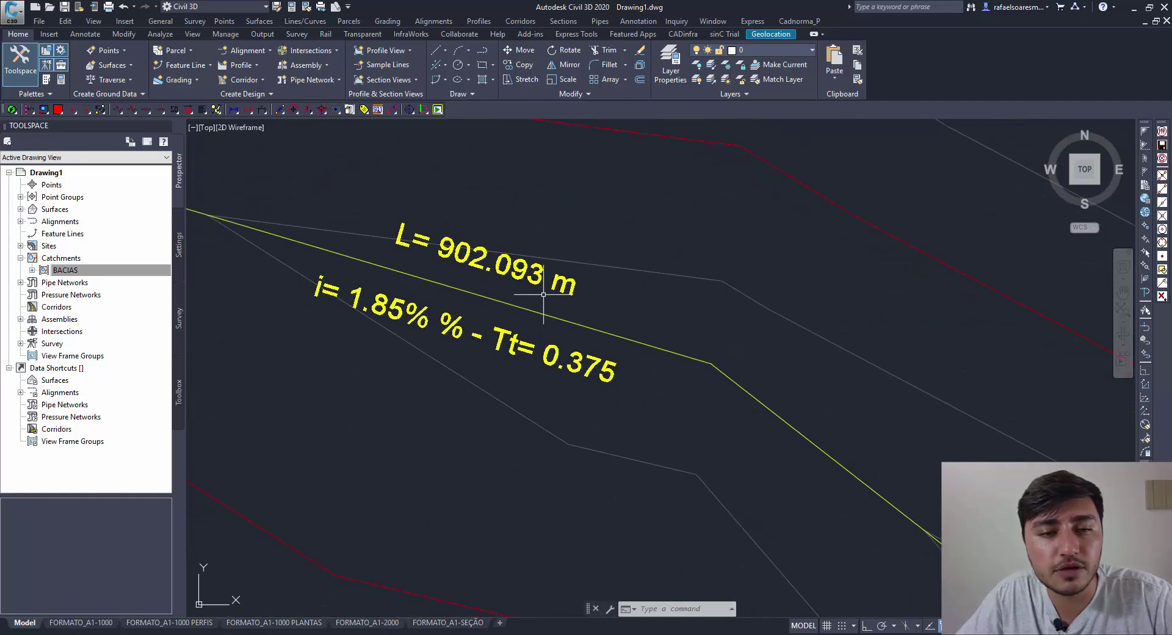
pyautogui.scroll(-3, 471, 305)
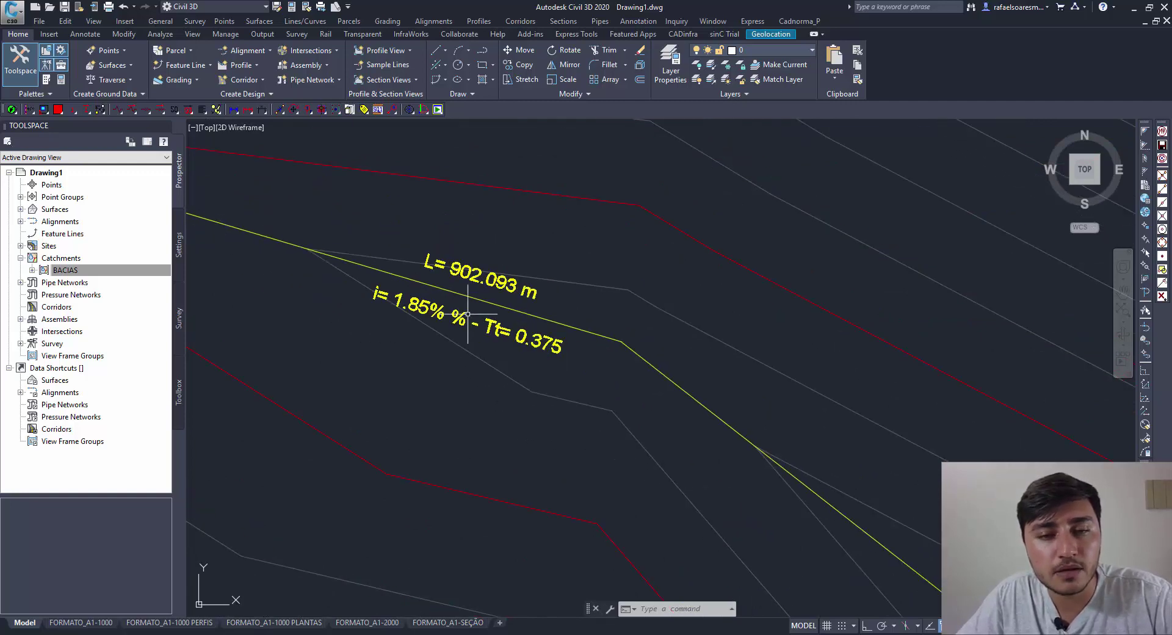
pyautogui.scroll(-3, 467, 311)
# Examine the catchment's area label, reading its name, area, time of concentration and calculation method
pyautogui.scroll(2, 594, 464)
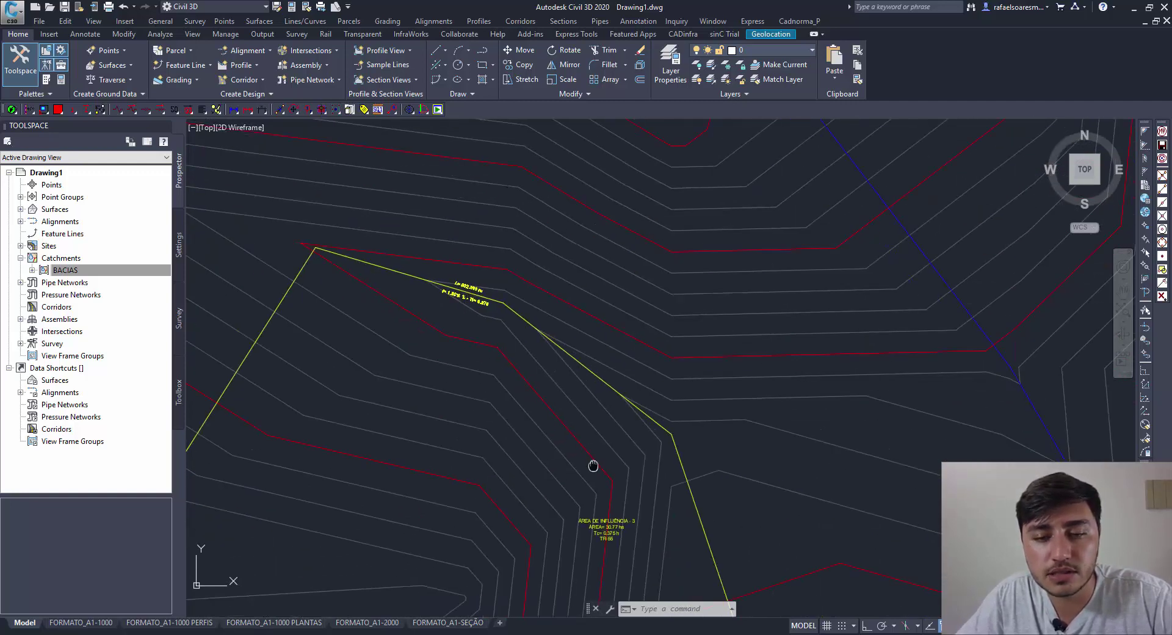
pyautogui.scroll(3, 592, 419)
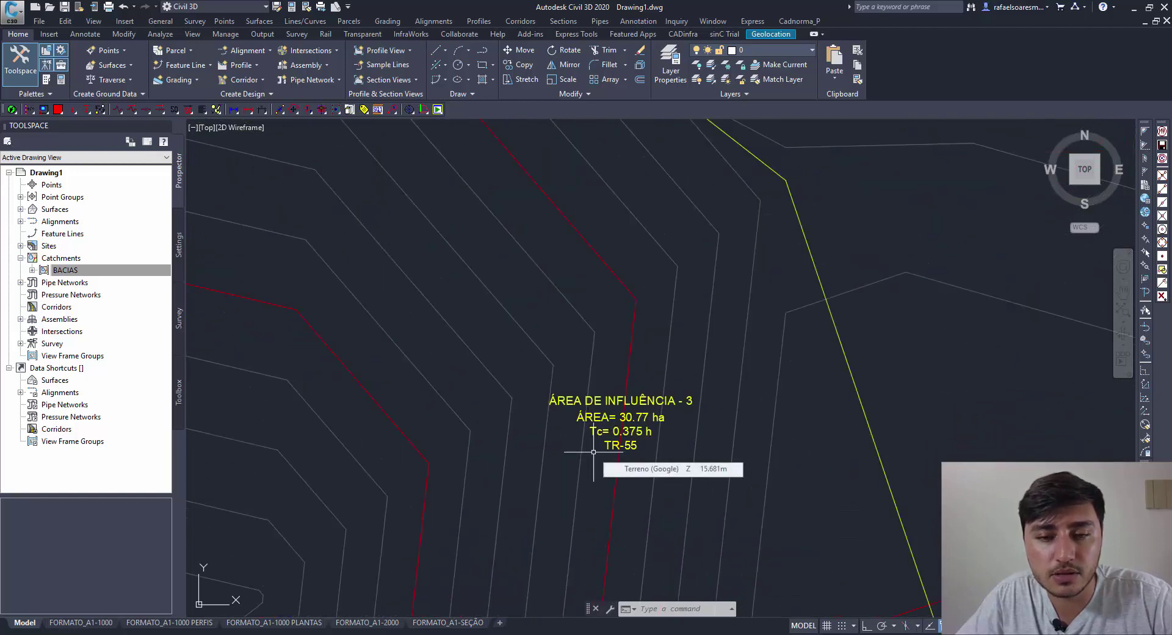
pyautogui.scroll(-5, 593, 451)
pyautogui.scroll(4, 492, 239)
pyautogui.scroll(2, 492, 239)
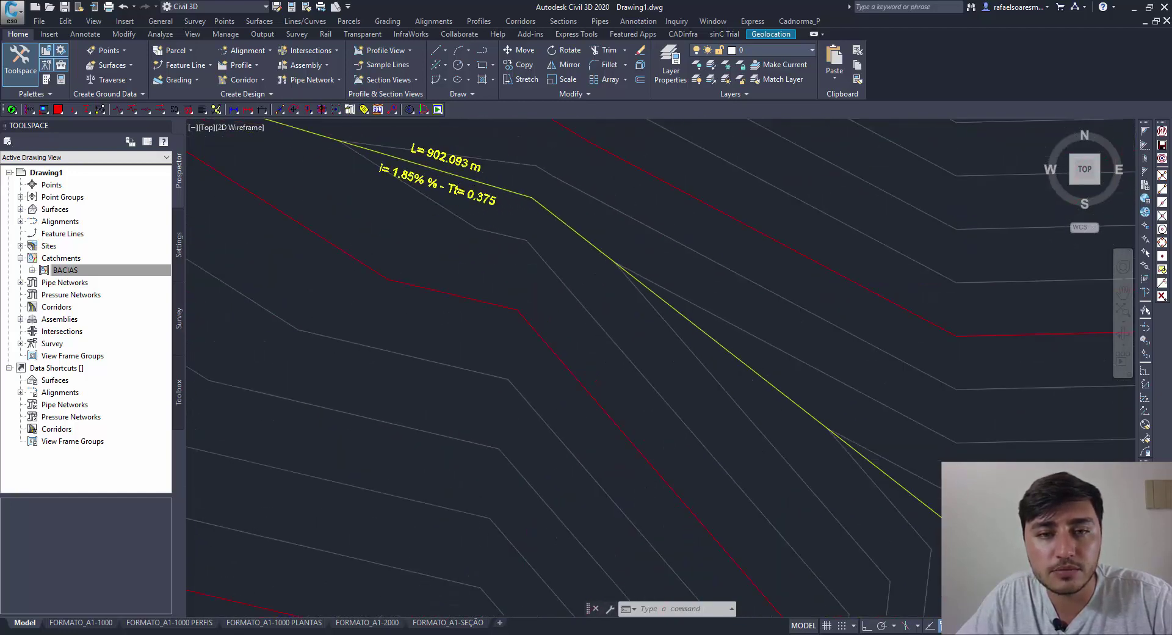
pyautogui.scroll(-2, 493, 239)
pyautogui.moveTo(616, 514); pyautogui.dragTo(565, 331, button='middle')
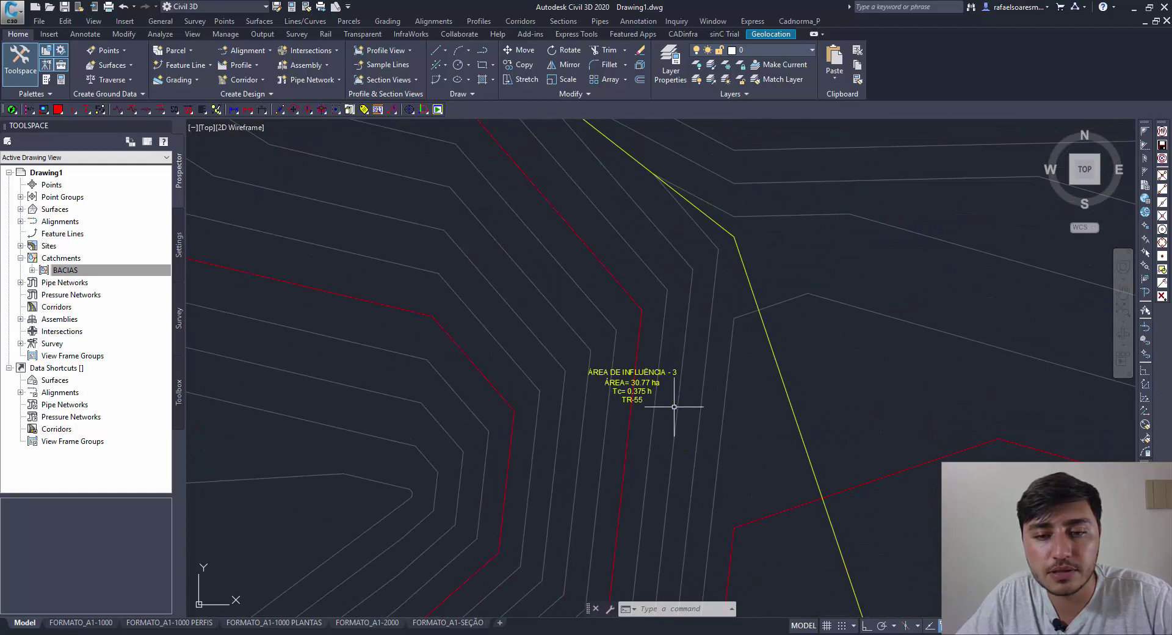
pyautogui.scroll(3, 675, 406)
pyautogui.scroll(4, 621, 385)
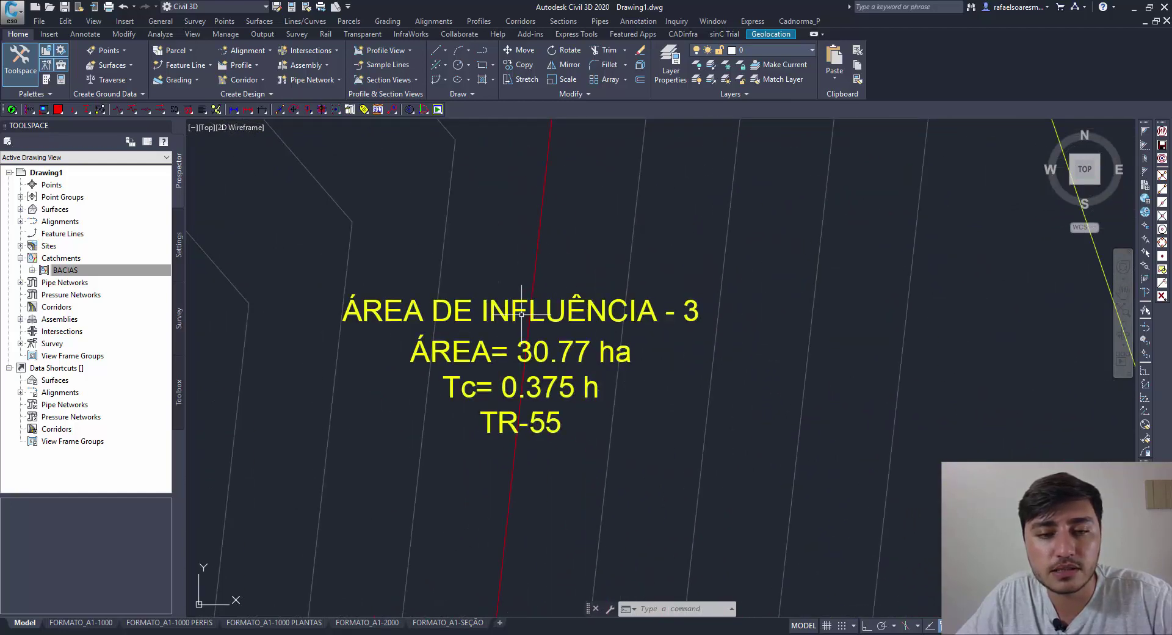
pyautogui.scroll(-2, 519, 318)
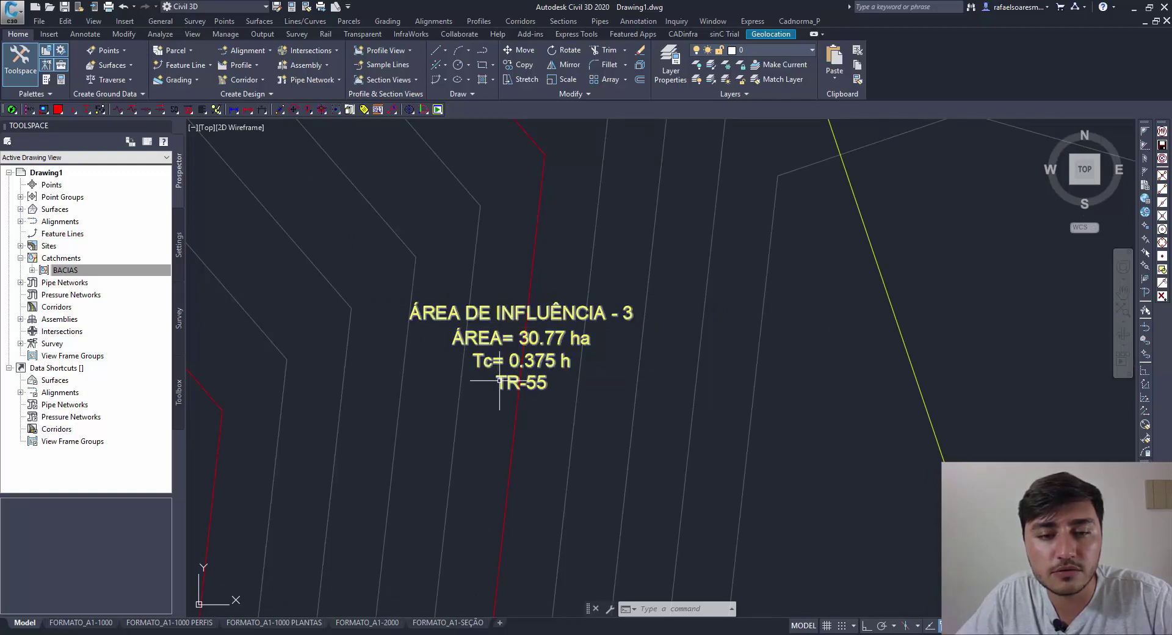
pyautogui.scroll(-2, 494, 341)
pyautogui.rightClick(492, 343)
pyautogui.click(517, 313)
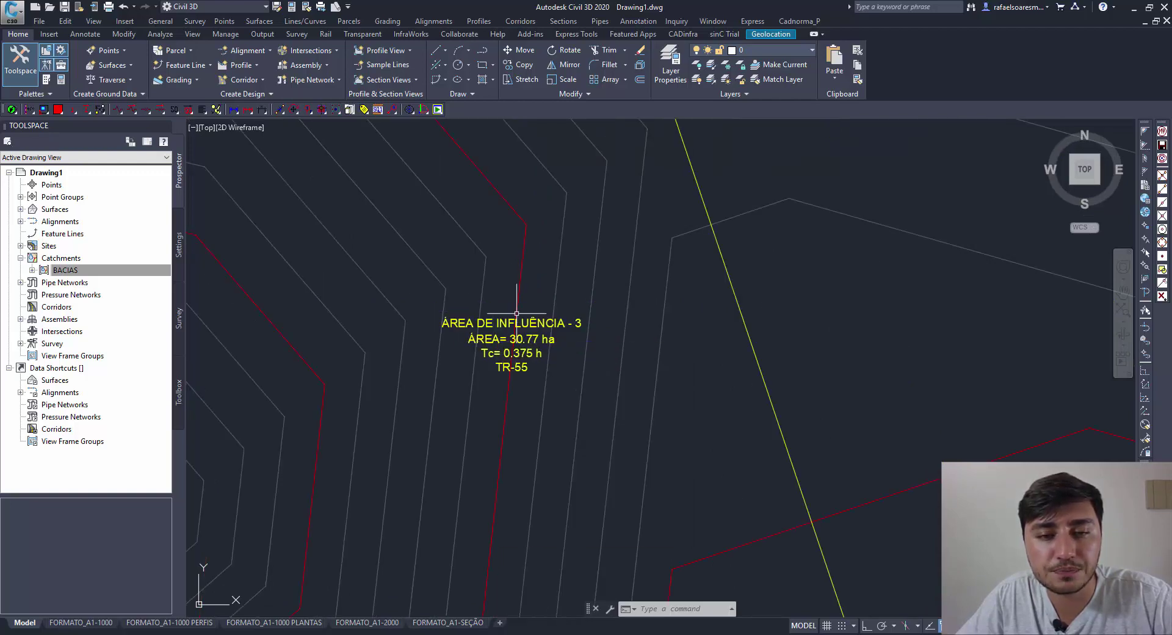
pyautogui.scroll(-5, 500, 299)
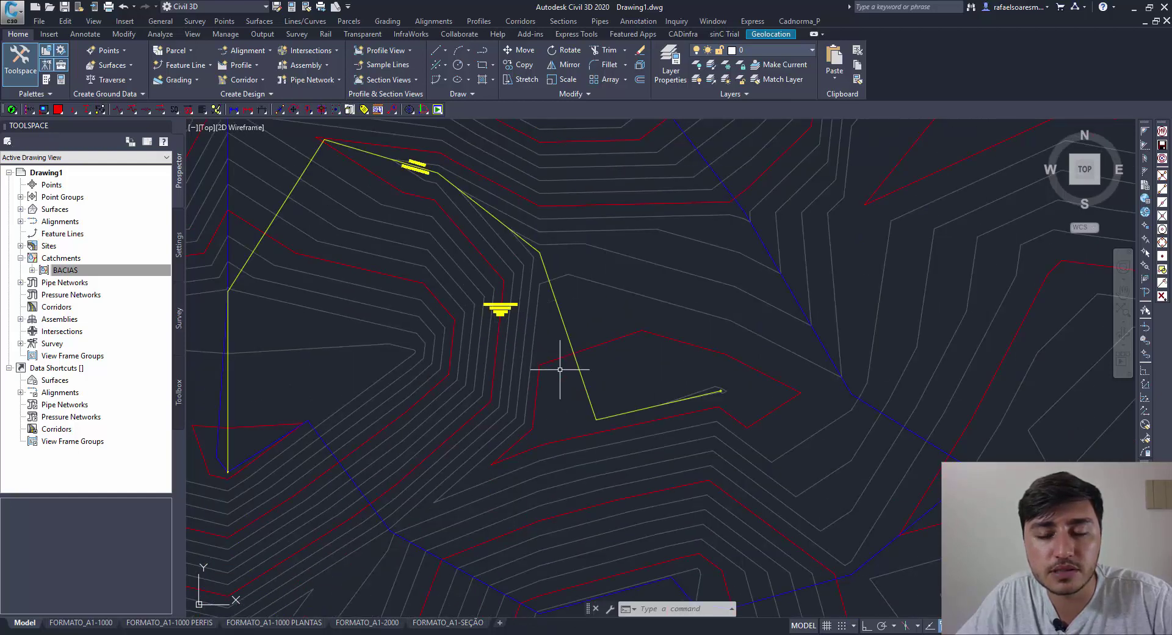
# Inspect the blue catchment boundary against the surrounding contours, from the eastern edge around to the southwestern end of the flow path
pyautogui.click(574, 370)
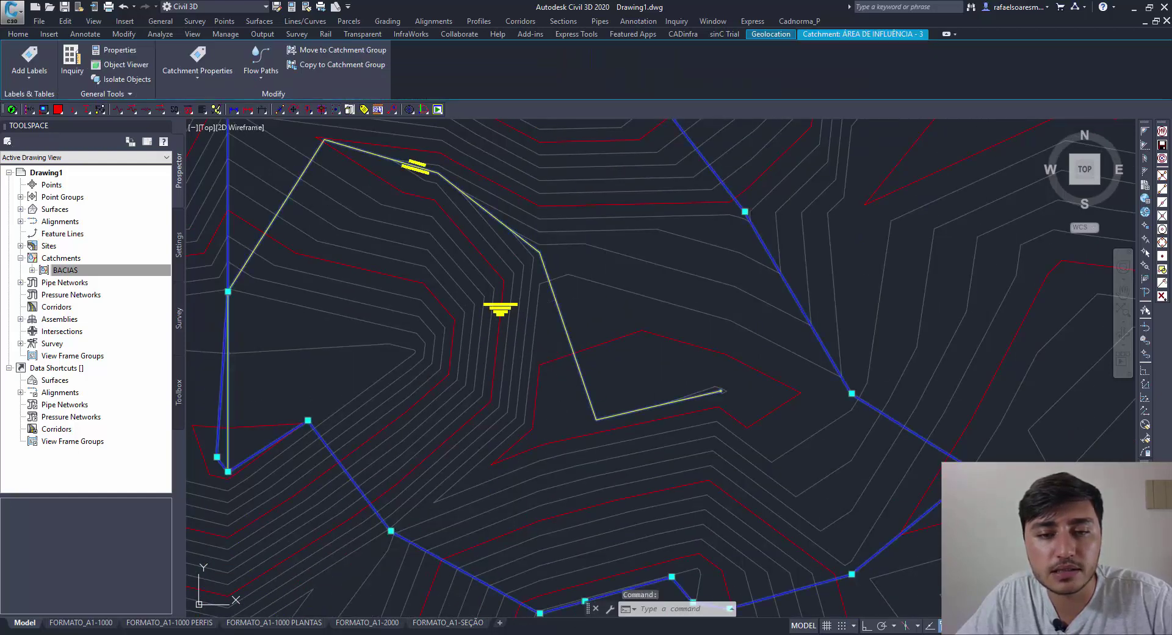
pyautogui.press('Escape')
pyautogui.scroll(-4, 542, 392)
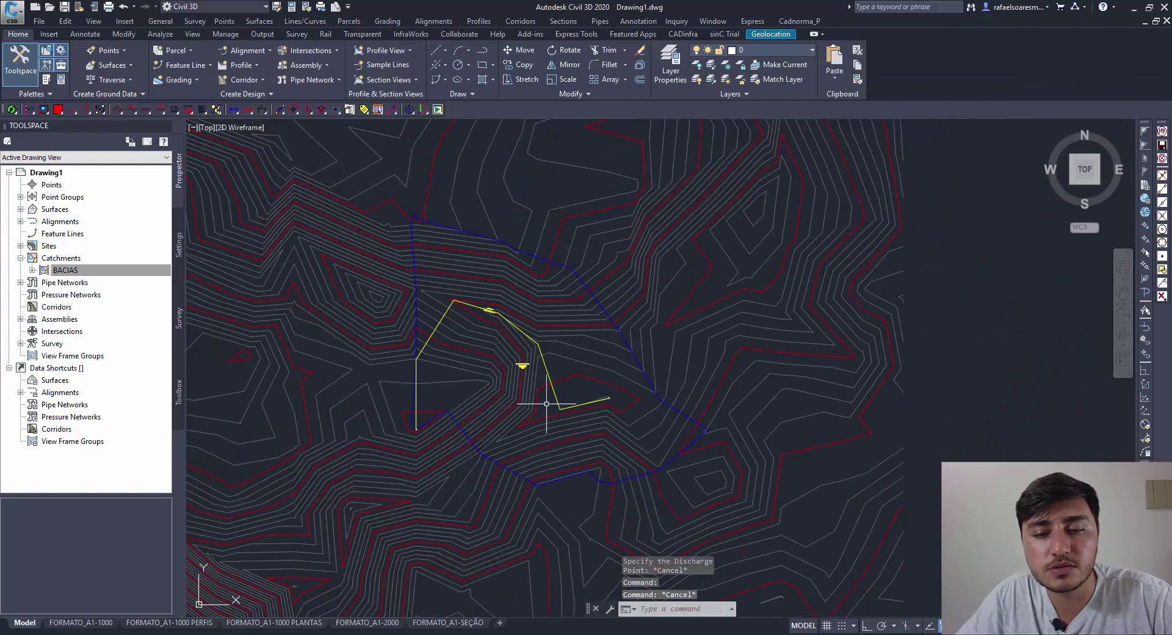
pyautogui.scroll(2, 589, 406)
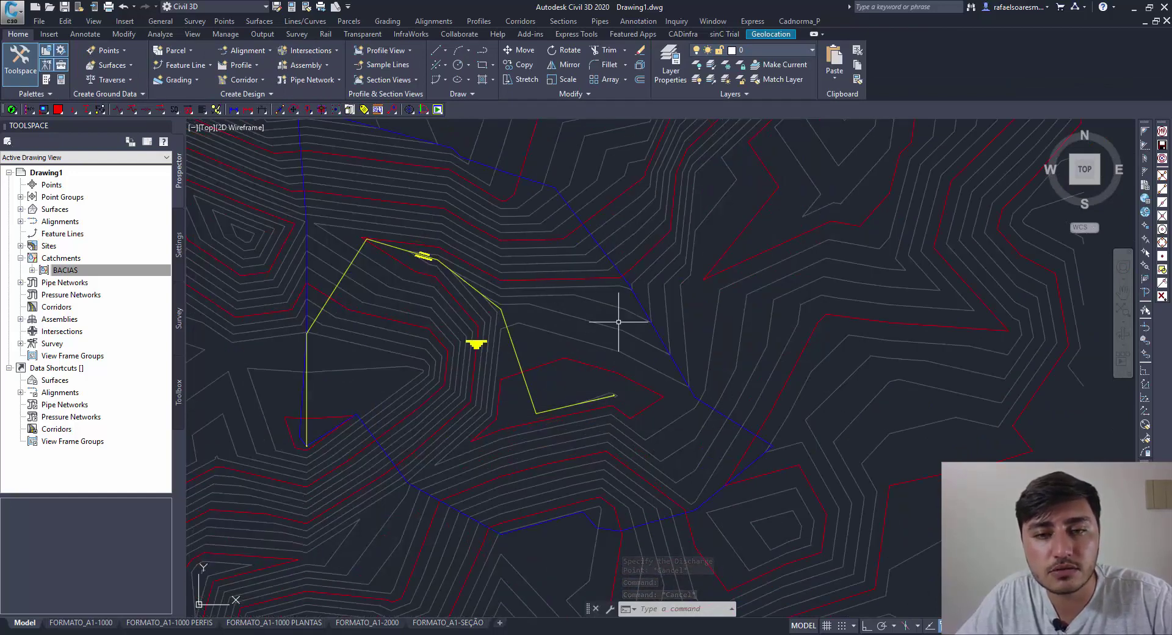
pyautogui.moveTo(526, 207); pyautogui.dragTo(517, 236, button='middle')
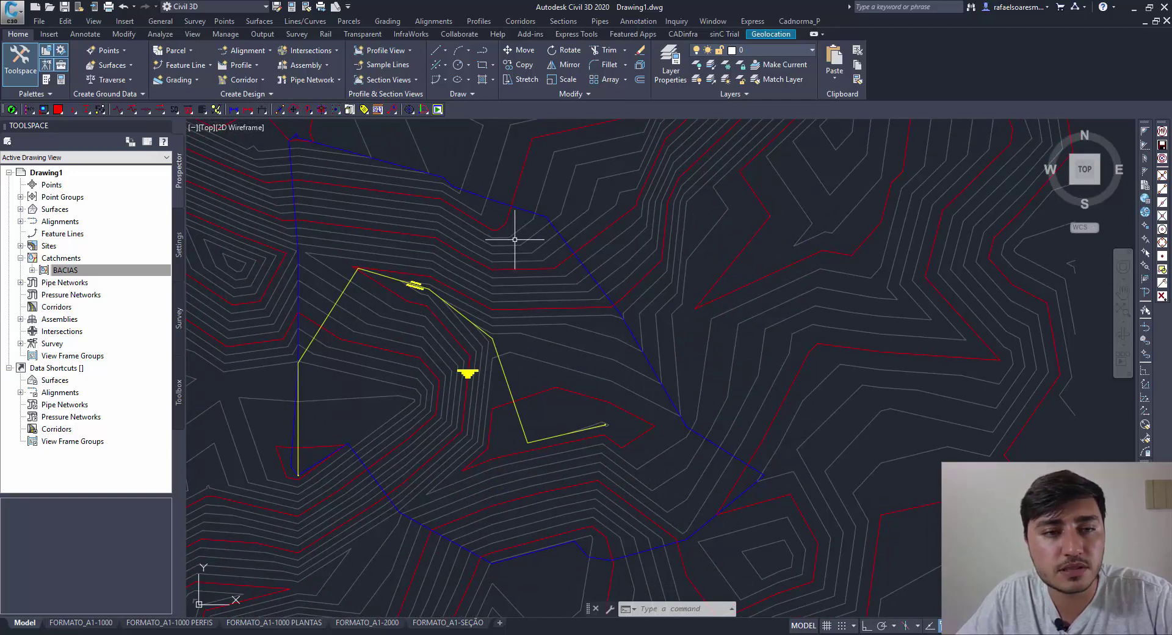
pyautogui.scroll(2, 643, 355)
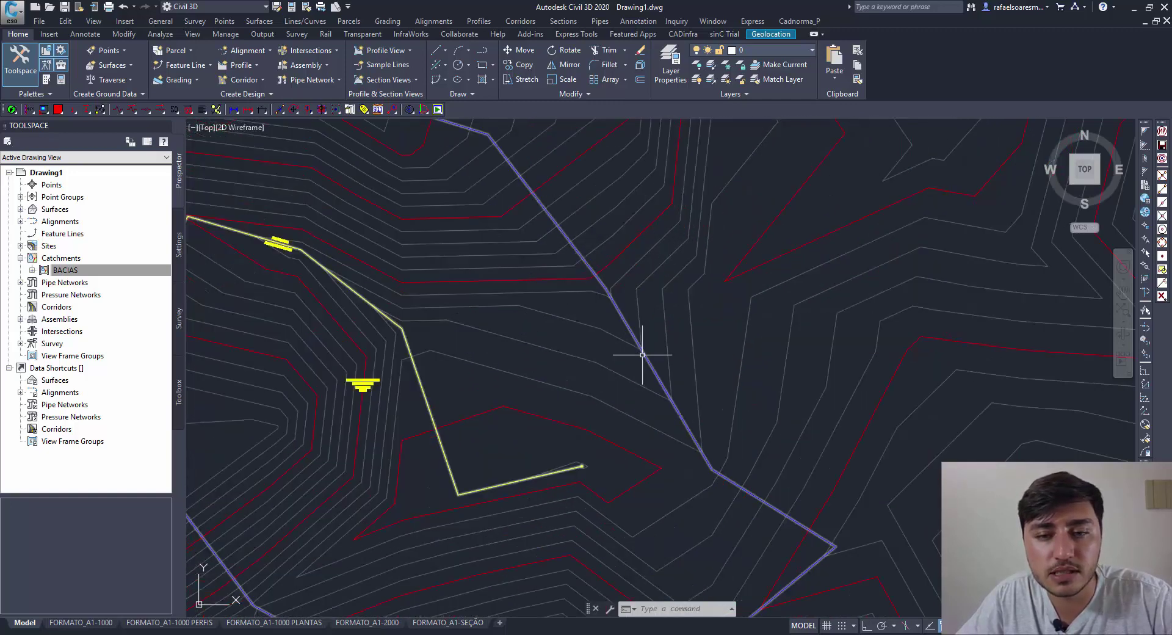
pyautogui.click(641, 300)
pyautogui.press('Escape')
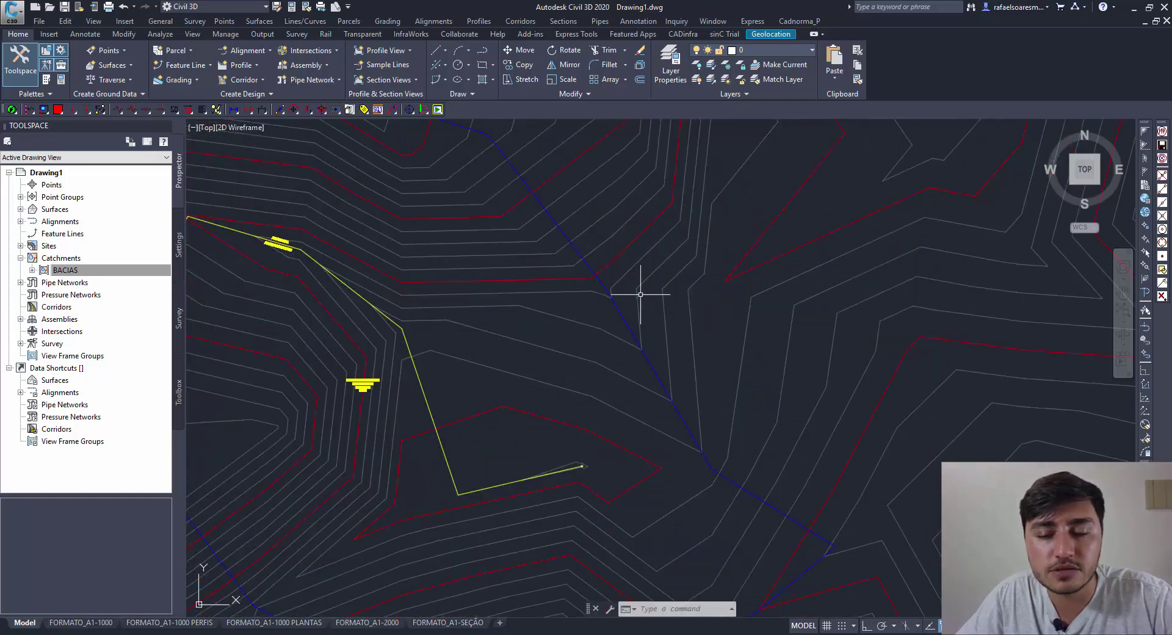
pyautogui.click(639, 305)
pyautogui.press('Escape')
pyautogui.scroll(-3, 638, 311)
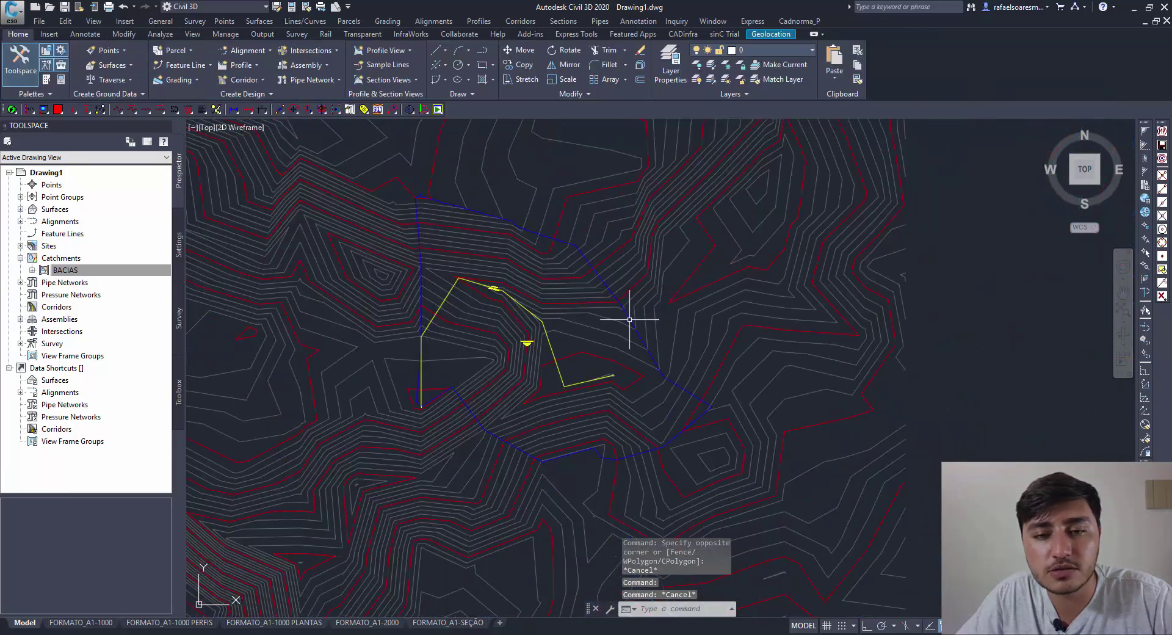
pyautogui.scroll(5, 640, 318)
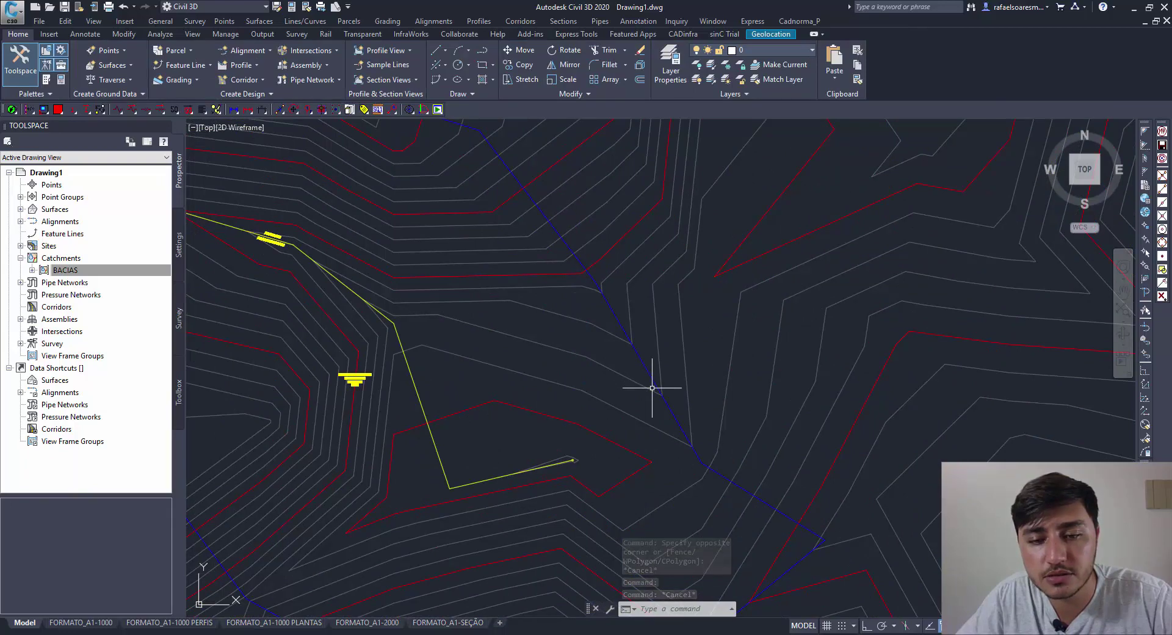
pyautogui.moveTo(636, 379); pyautogui.dragTo(628, 319, button='middle')
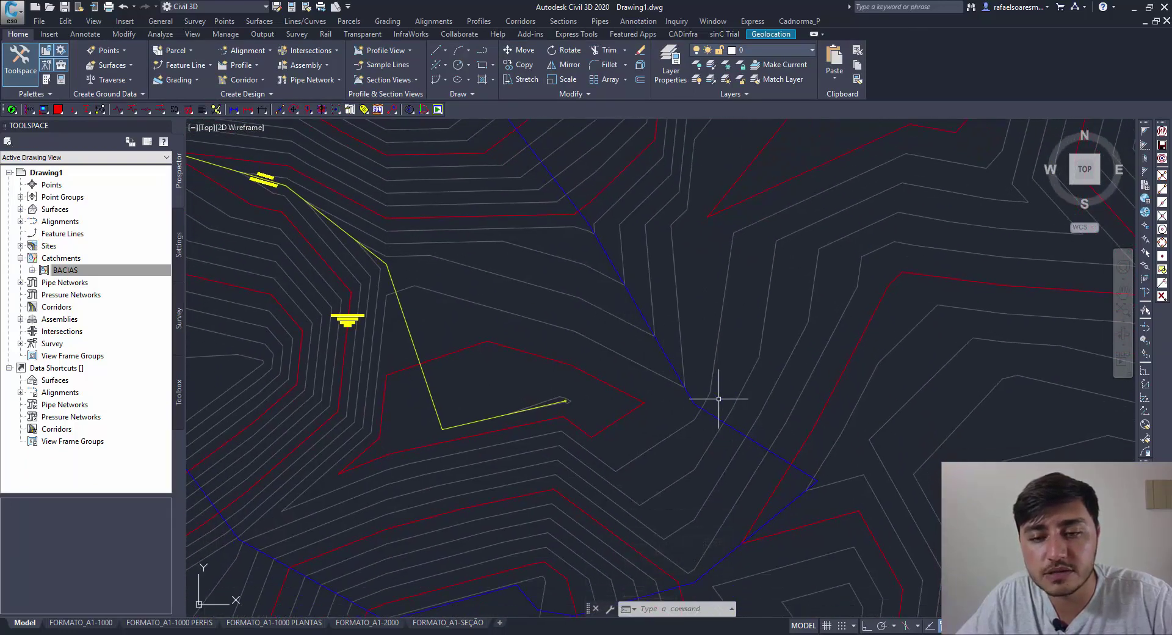
pyautogui.scroll(-4, 719, 399)
pyautogui.scroll(2, 577, 472)
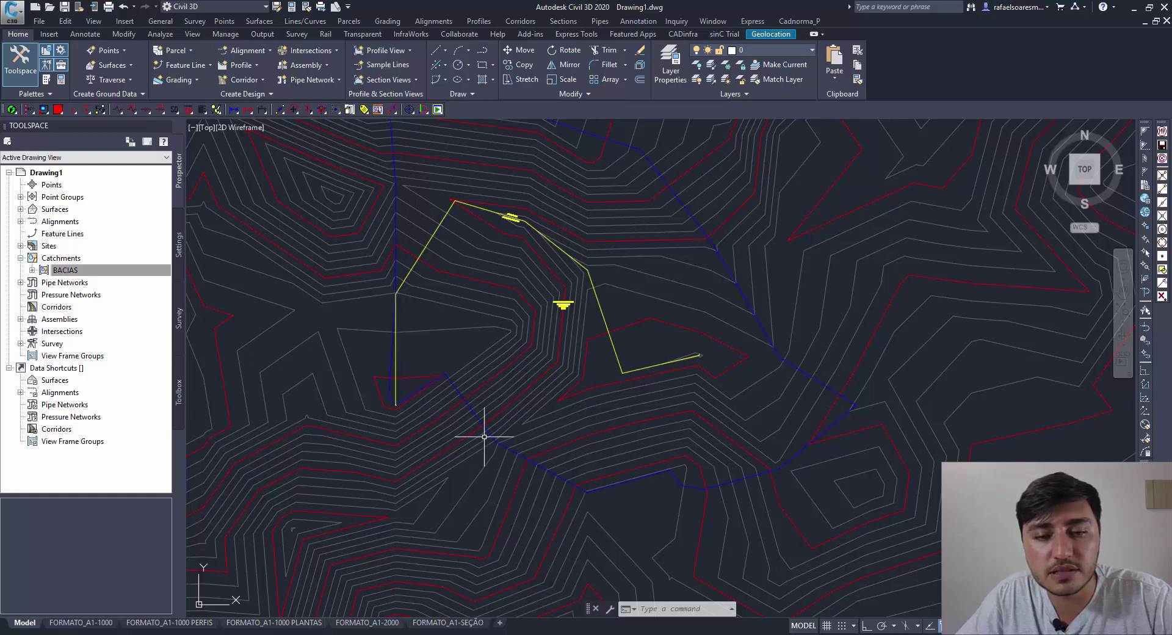
pyautogui.moveTo(515, 419); pyautogui.dragTo(506, 452, button='middle')
pyautogui.moveTo(450, 400); pyautogui.dragTo(443, 426, button='middle')
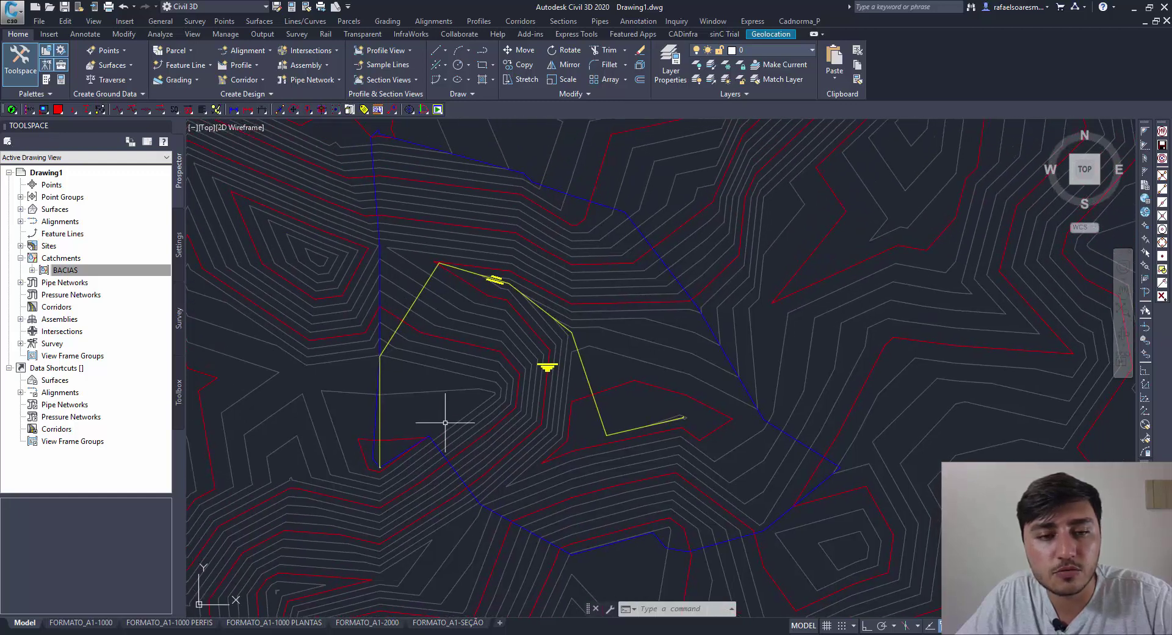
pyautogui.moveTo(393, 378); pyautogui.dragTo(345, 396, button='middle')
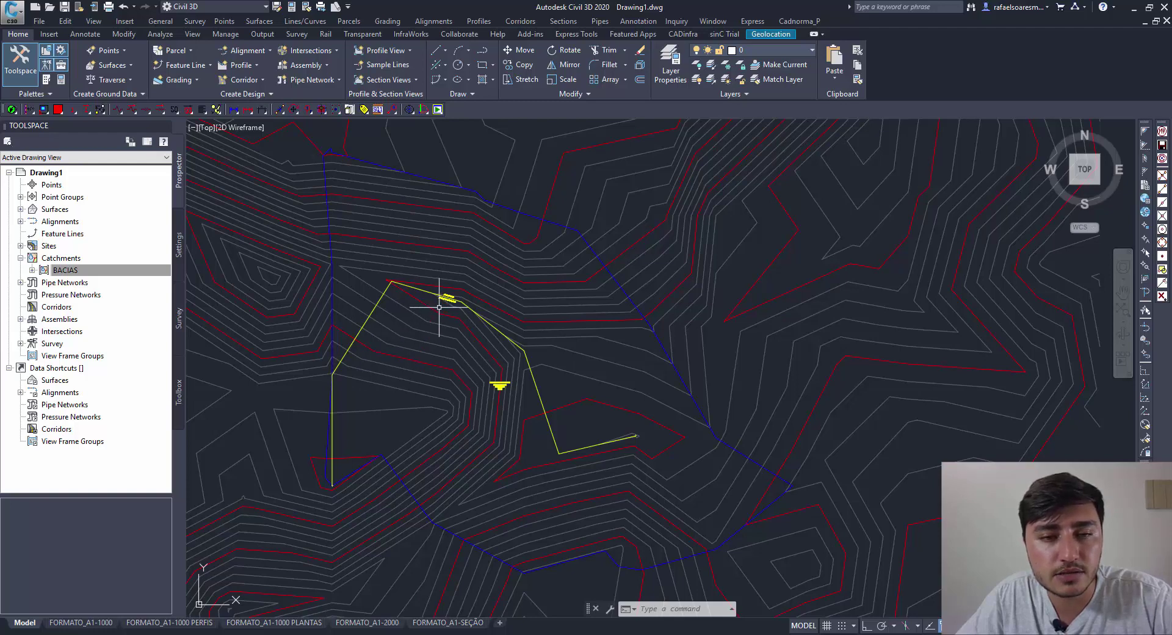
# Recheck the flow path label and review the whole catchment with its flow path, area label and northern boundary
pyautogui.scroll(7, 442, 292)
pyautogui.scroll(2, 446, 285)
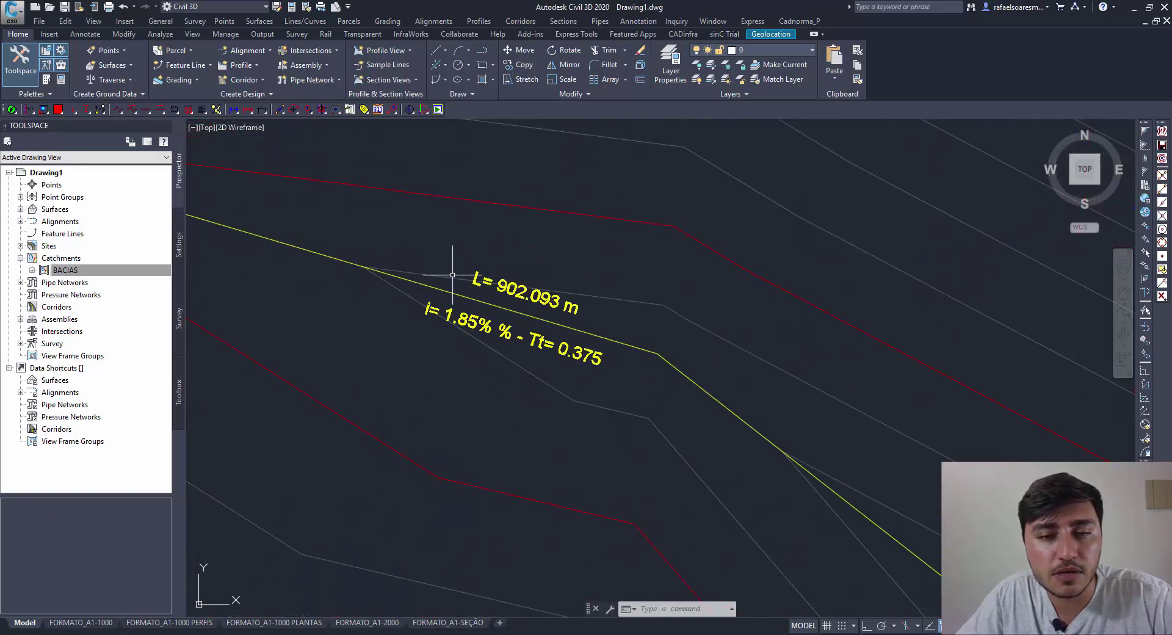
pyautogui.scroll(-10, 452, 275)
pyautogui.moveTo(445, 283)
pyautogui.mouseDown(button='middle')
pyautogui.moveTo(435, 352)
pyautogui.moveTo(505, 352)
pyautogui.mouseUp(button='middle')
pyautogui.moveTo(540, 334)
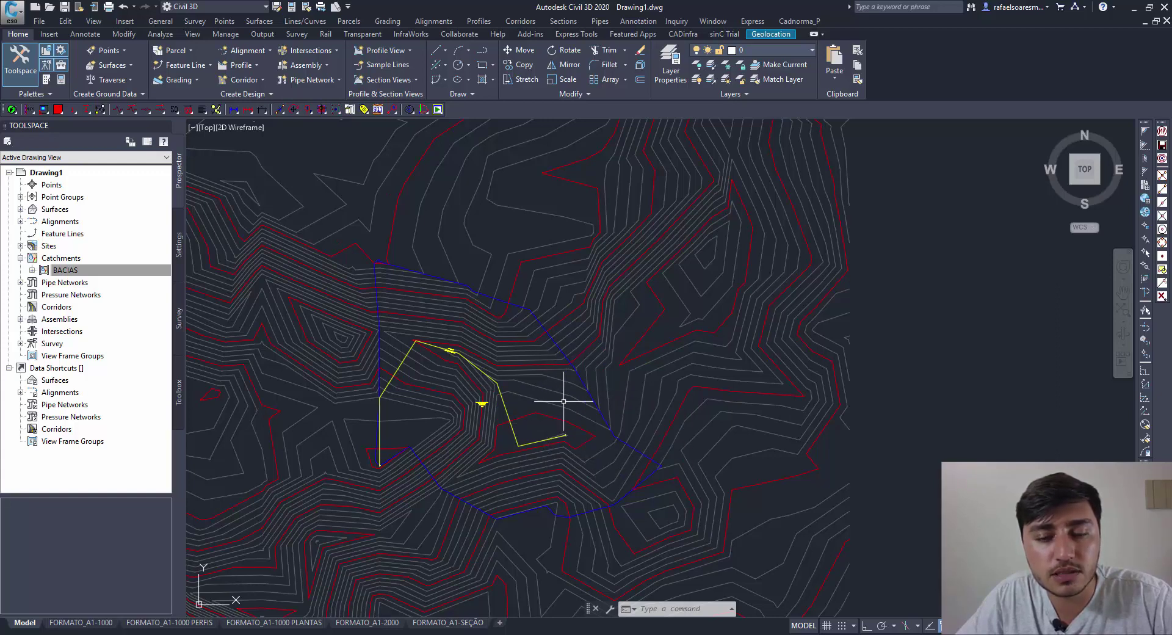
pyautogui.scroll(4, 497, 493)
pyautogui.scroll(-4, 522, 479)
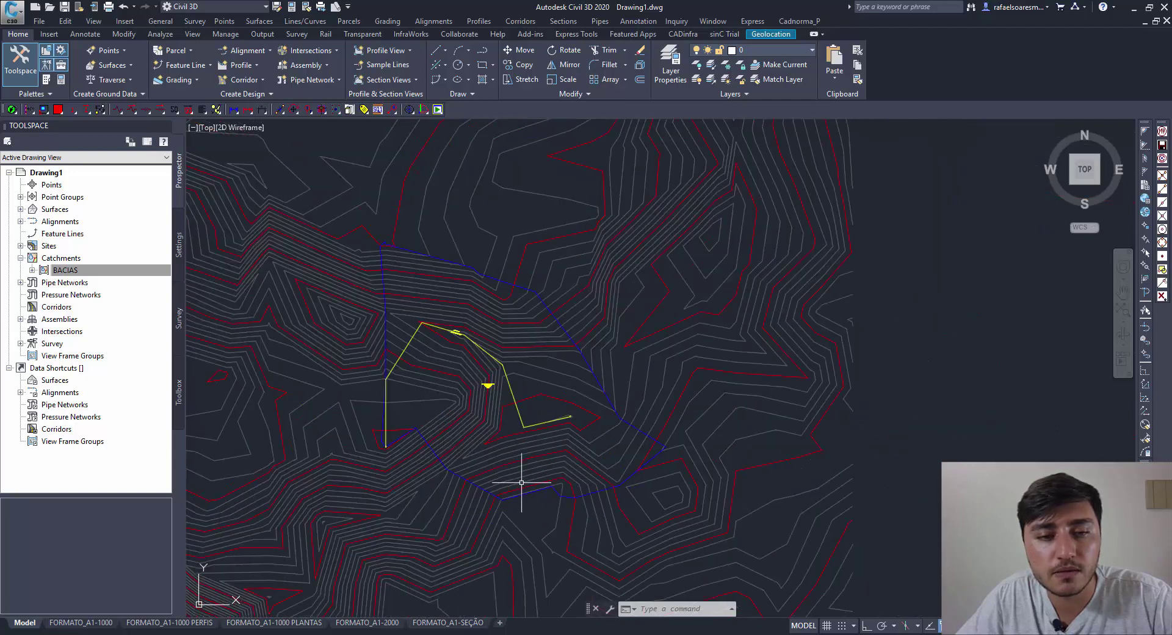
pyautogui.scroll(2, 446, 361)
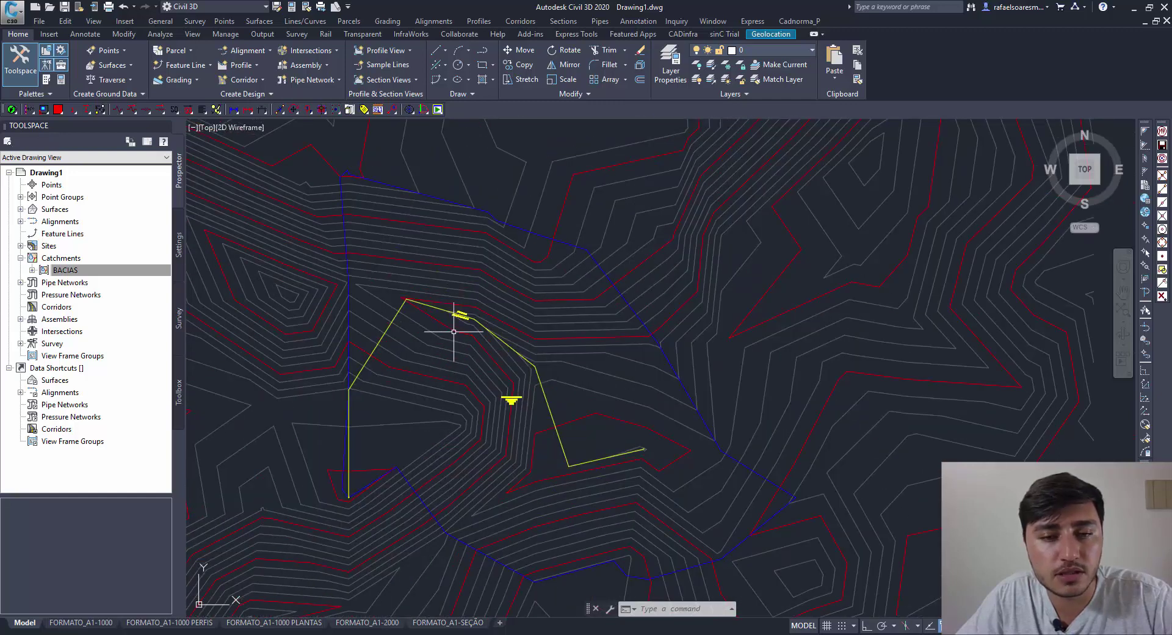
pyautogui.scroll(4, 507, 403)
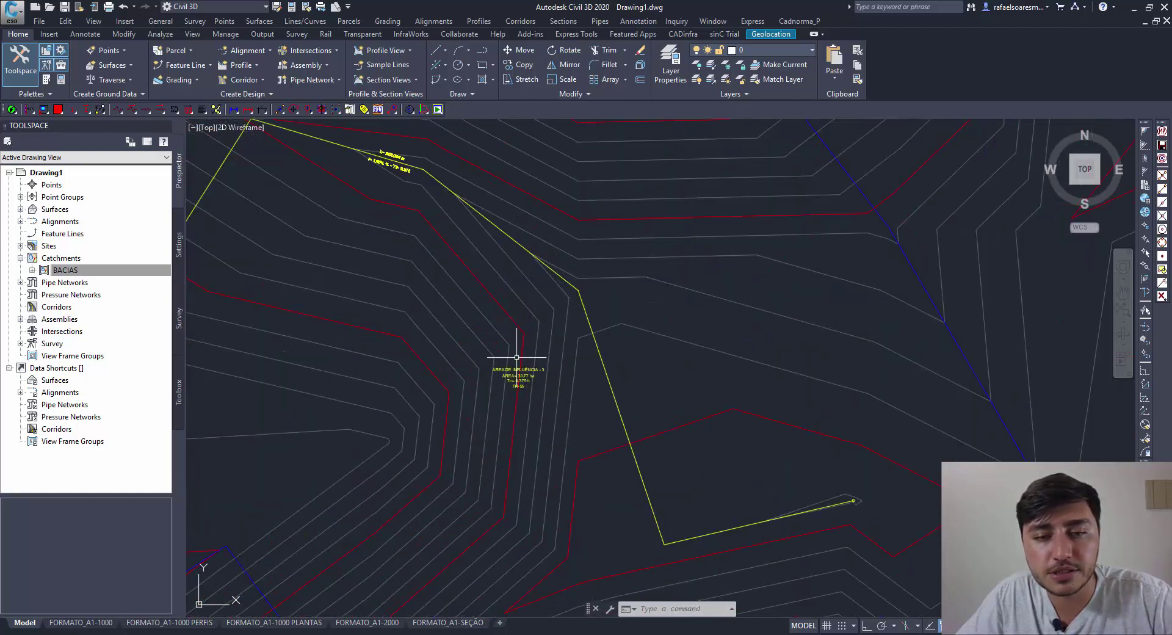
pyautogui.scroll(-2, 516, 358)
pyautogui.scroll(-2, 517, 357)
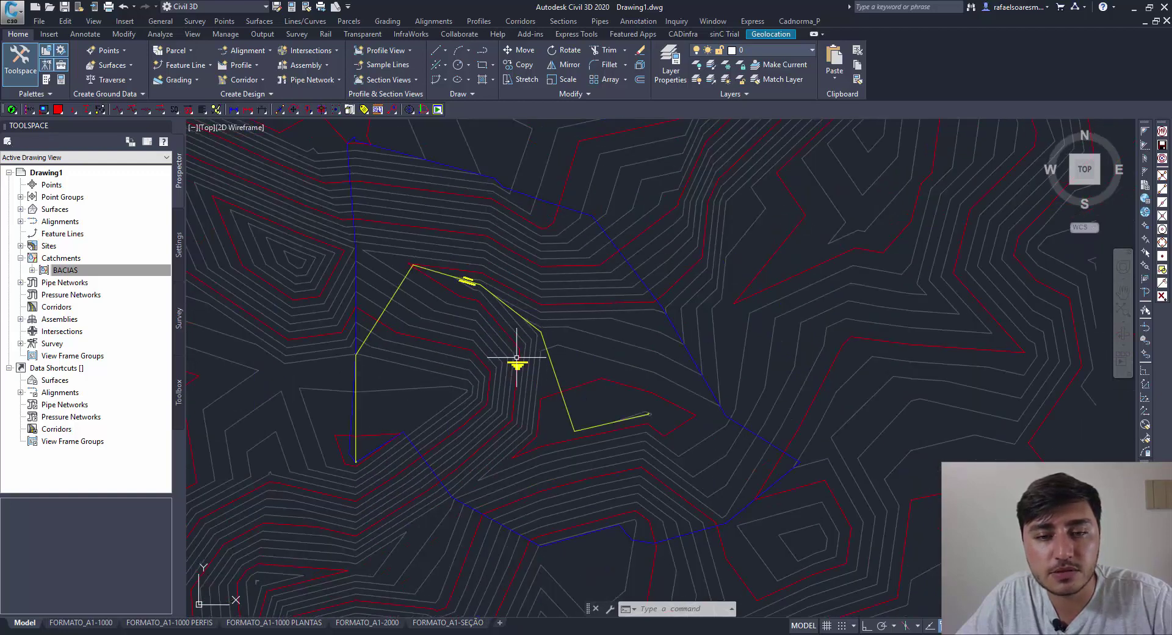
pyautogui.moveTo(519, 362); pyautogui.dragTo(520, 381, button='middle')
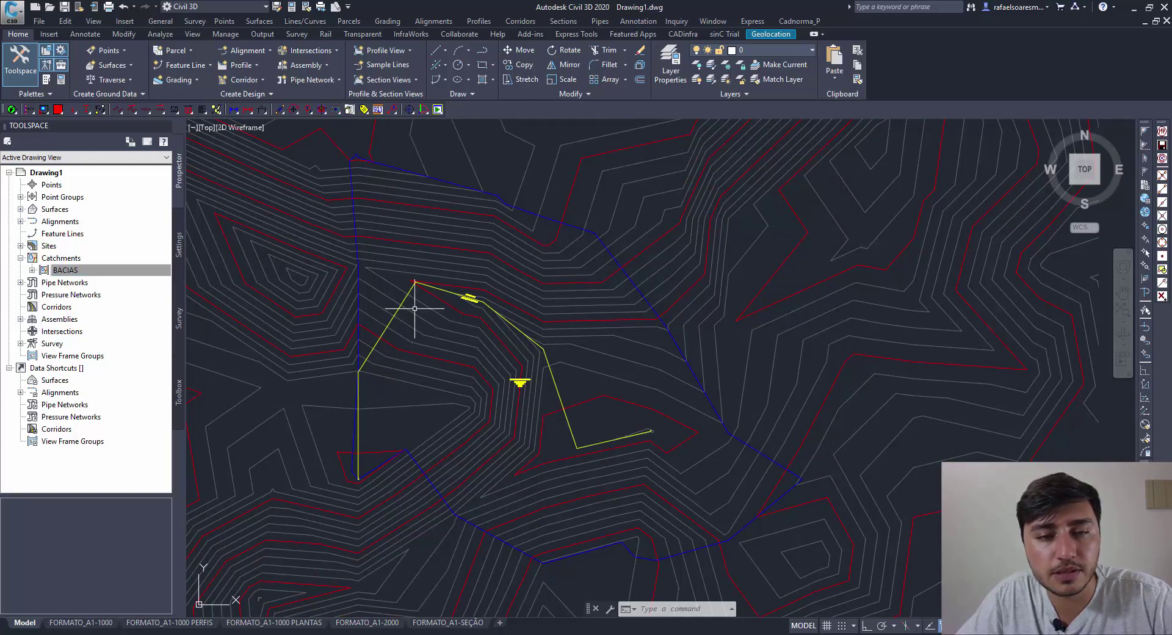
pyautogui.moveTo(350, 305); pyautogui.dragTo(345, 308, button='middle')
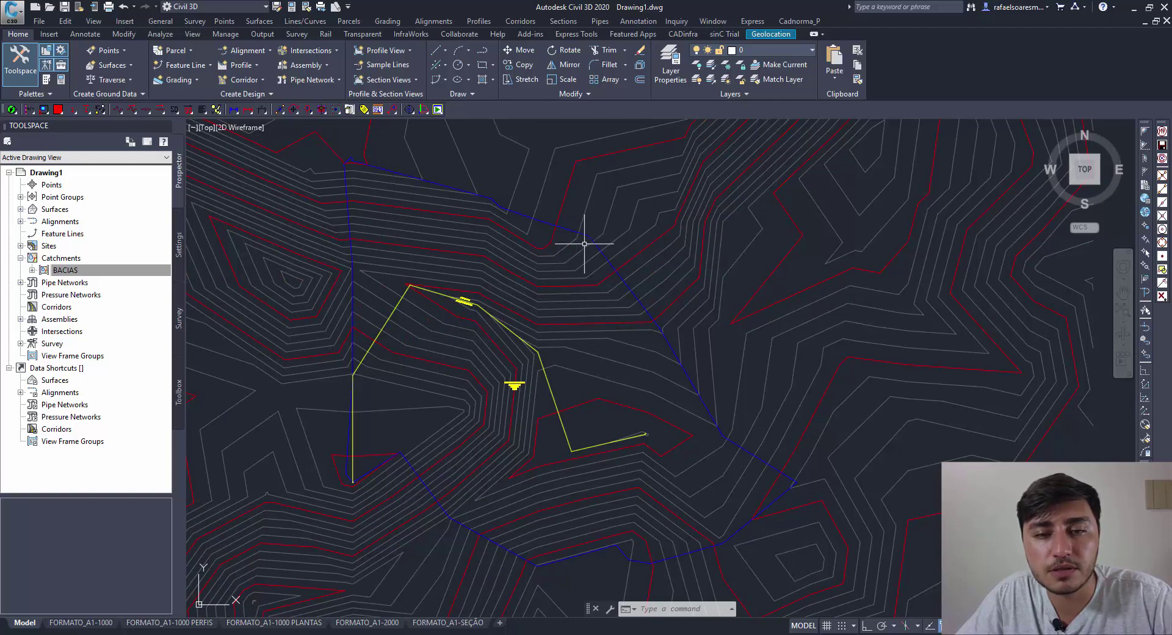
pyautogui.moveTo(586, 244)
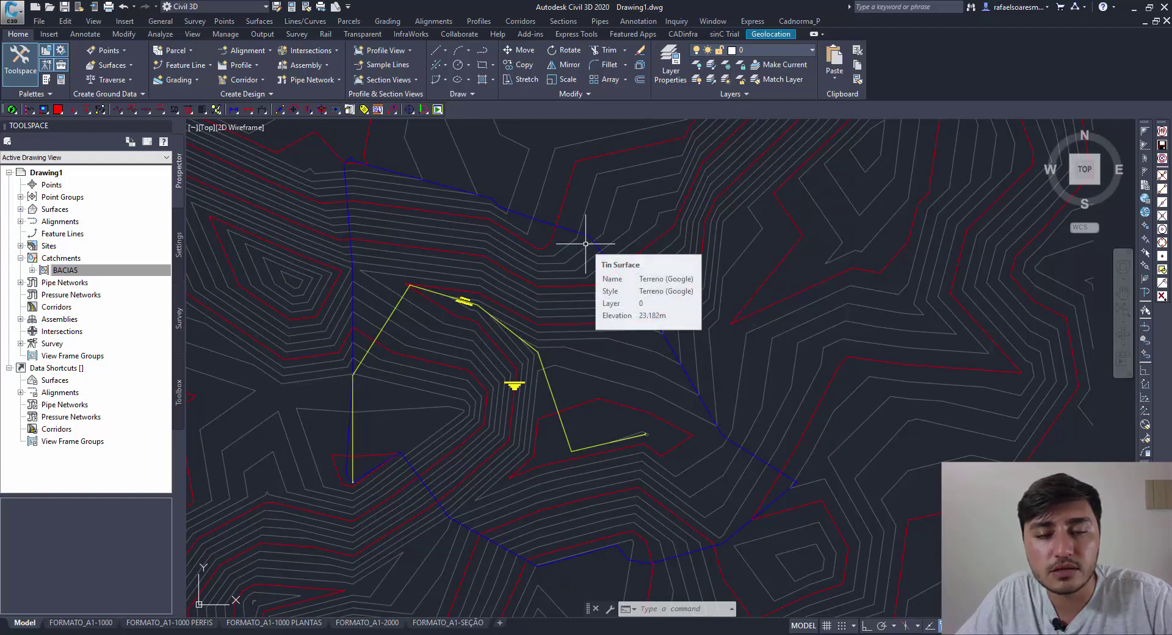